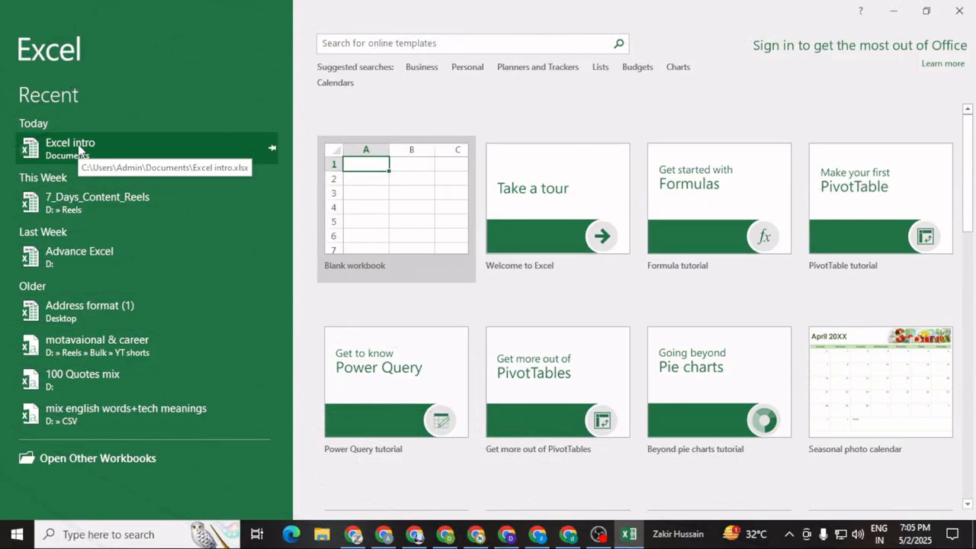
- Create a blank workbook and open the recent Excel intro workbook from Documents
{"action": "left_click", "coordinate": [388, 202]}
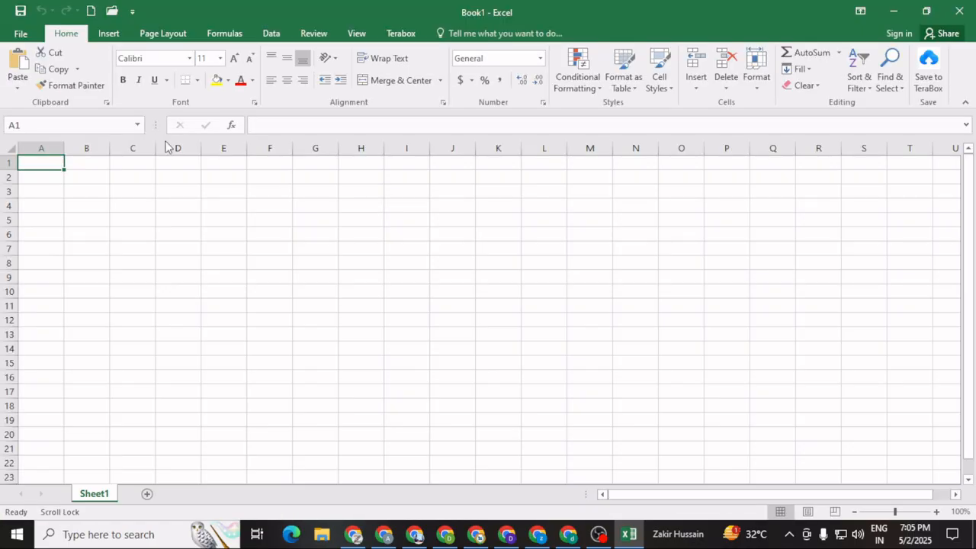
{"action": "left_click", "coordinate": [28, 35]}
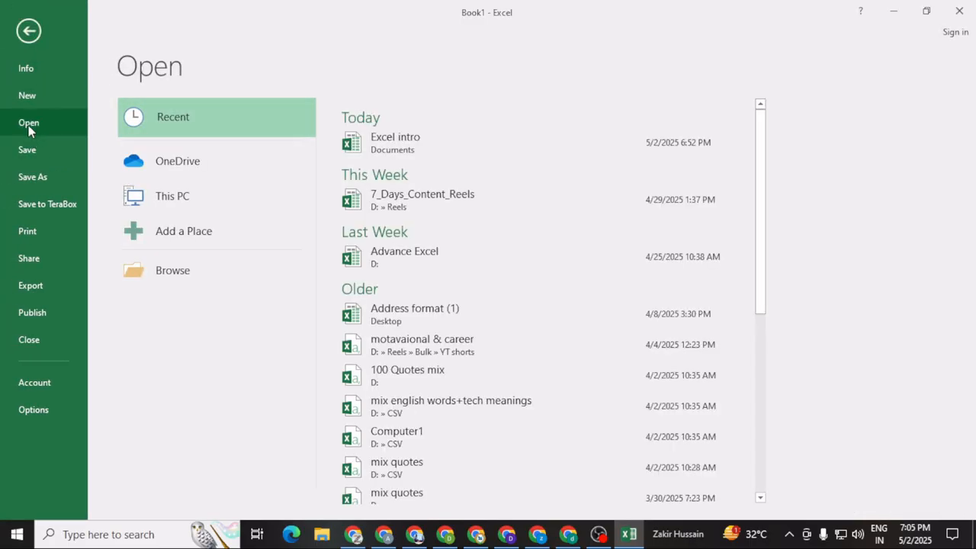
{"action": "left_click", "coordinate": [394, 144]}
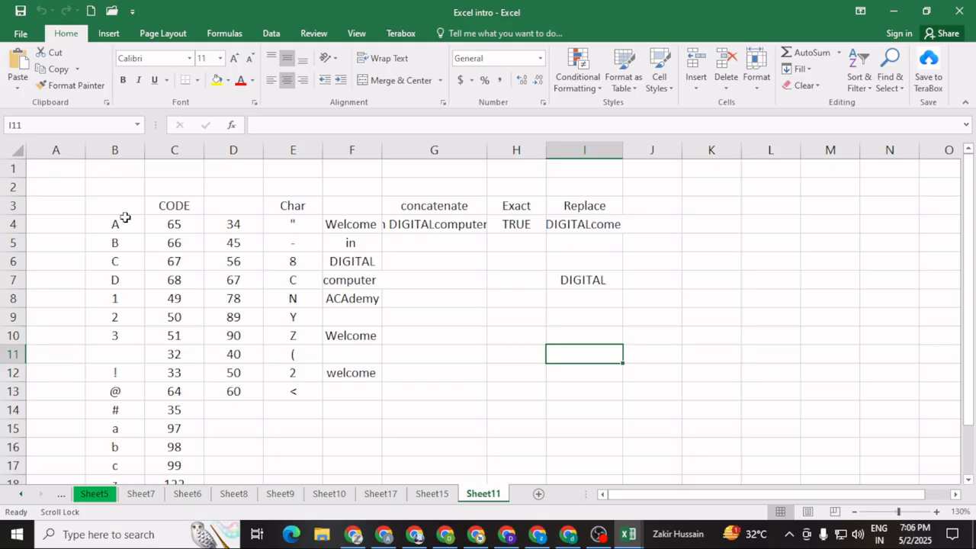
- Add a new worksheet after Sheet11 and set its zoom to 150%
{"action": "left_click", "coordinate": [540, 495]}
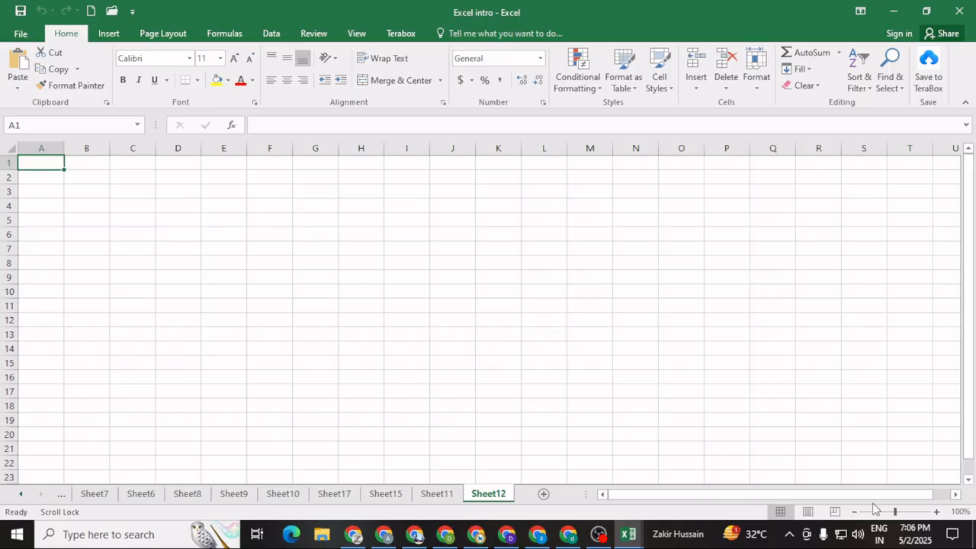
{"action": "left_click", "coordinate": [936, 512]}
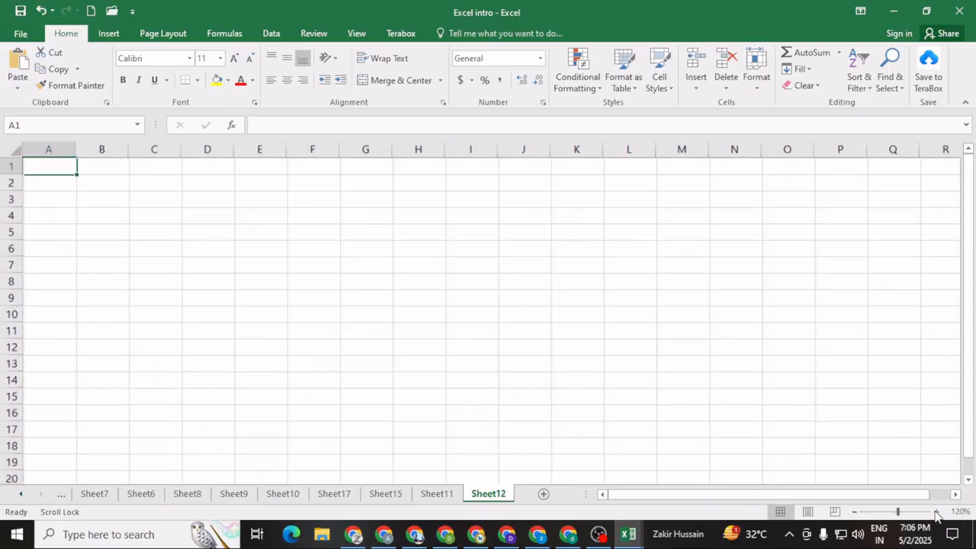
{"action": "left_click", "coordinate": [936, 512]}
{"action": "left_click", "coordinate": [936, 512]}
{"action": "left_click", "coordinate": [936, 512]}
{"action": "left_click", "coordinate": [936, 512]}
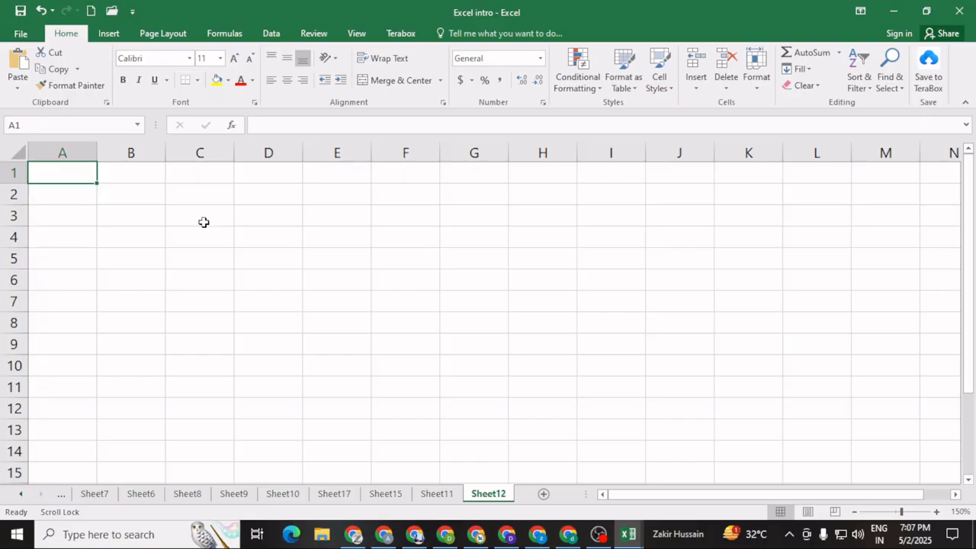
- Enter the label AMOUNT in cell D3 of the new worksheet
{"action": "left_click", "coordinate": [268, 224]}
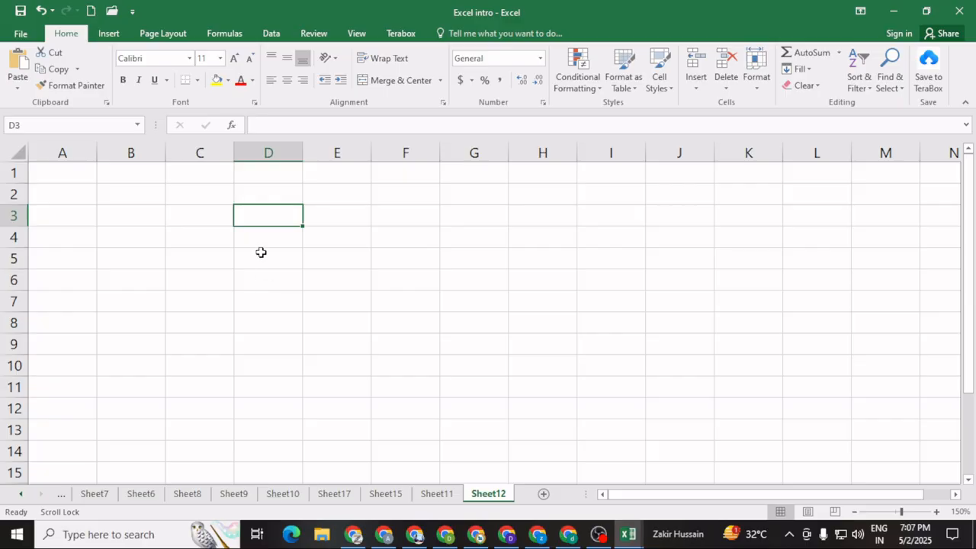
{"action": "type", "text": "AO"}
{"action": "key", "text": "BackSpace"}
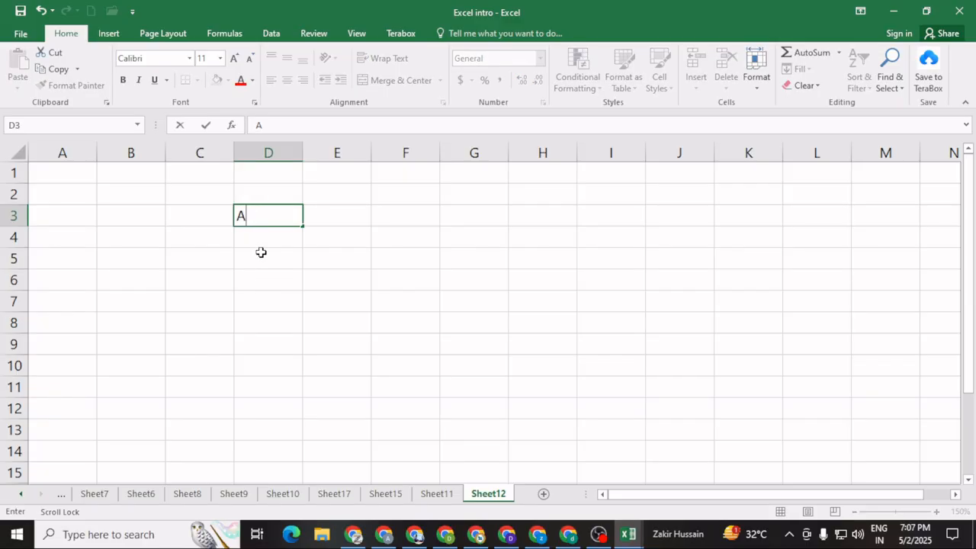
{"action": "type", "text": "MOUT"}
{"action": "key", "text": "BackSpace"}
{"action": "type", "text": "N"}
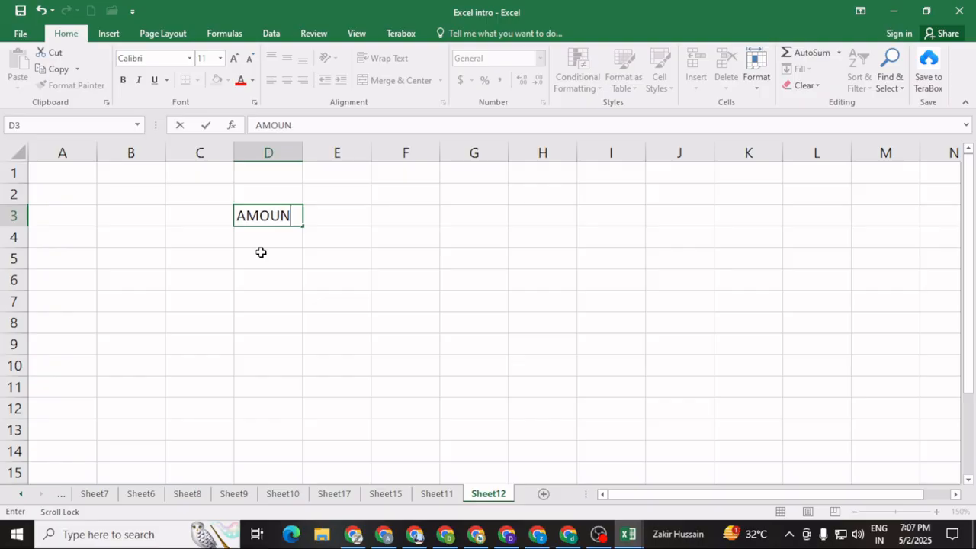
{"action": "type", "text": "T"}
{"action": "scroll", "coordinate": [260, 252], "scroll_direction": "down", "scroll_amount": 1}
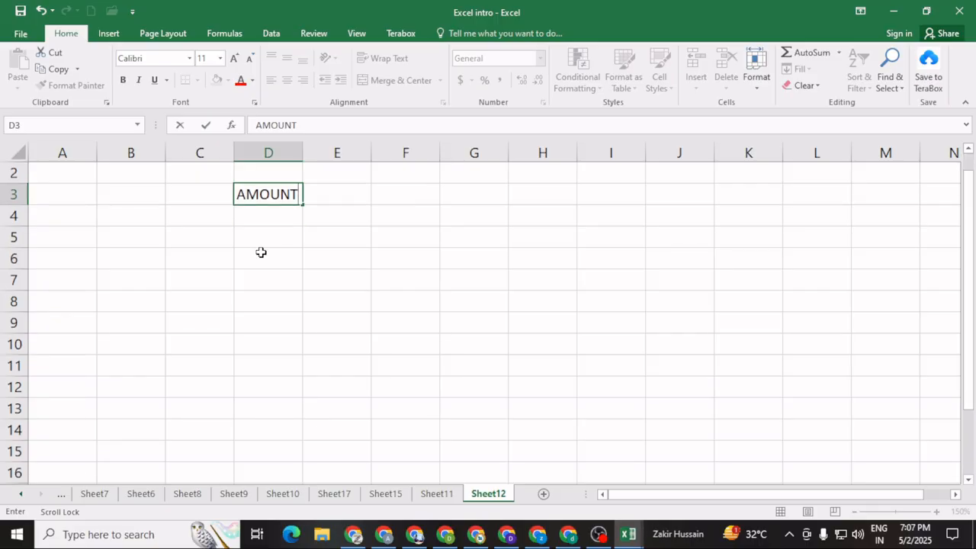
- Enter the label RATE OF INTEREST in cell D4, below AMOUNT
{"action": "left_click", "coordinate": [252, 216]}
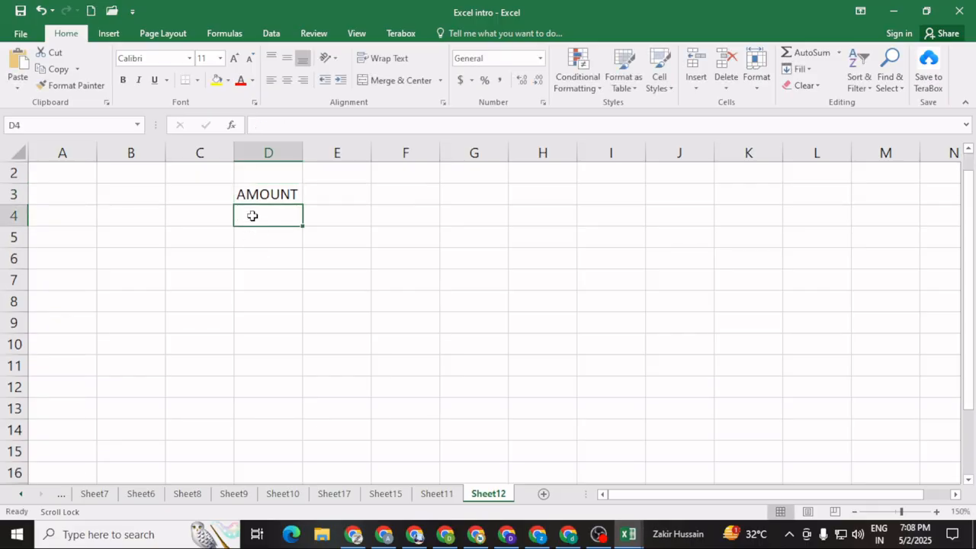
{"action": "type", "text": "T"}
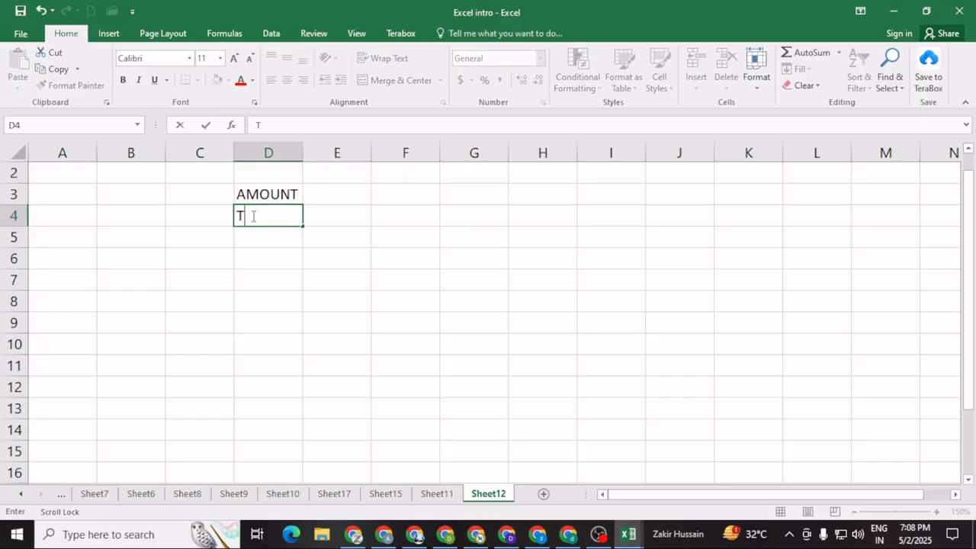
{"action": "key", "text": "BackSpace"}
{"action": "type", "text": "ER"}
{"action": "key", "text": "BackSpace"}
{"action": "key", "text": "BackSpace"}
{"action": "type", "text": "RATE OF IN"}
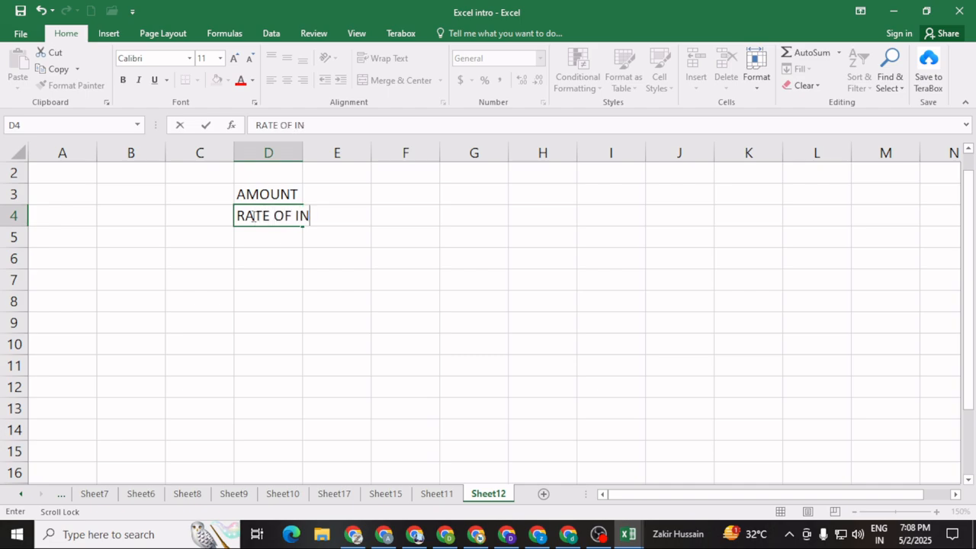
{"action": "type", "text": "TEREST"}
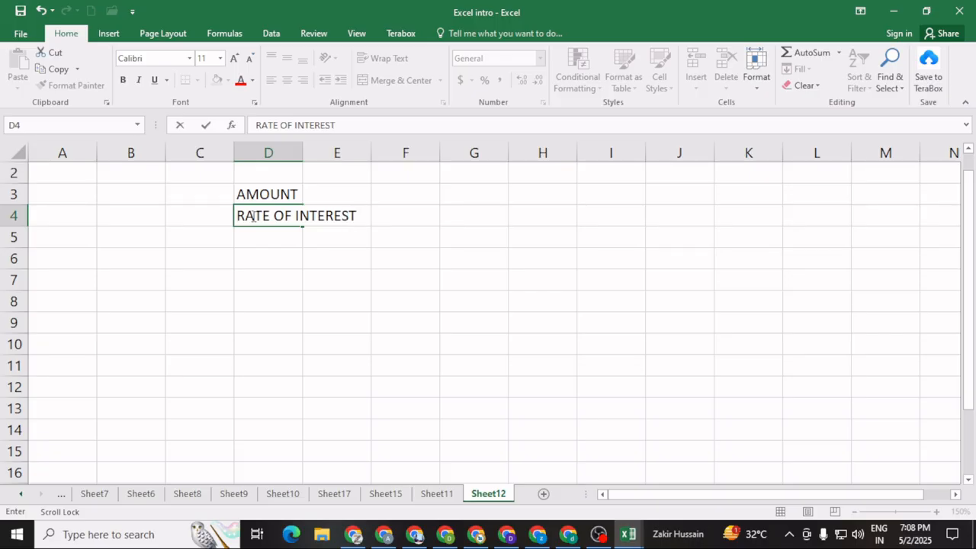
- Enter the label TIME PERIOD in cell D5, below RATE OF INTEREST
{"action": "left_click", "coordinate": [277, 236]}
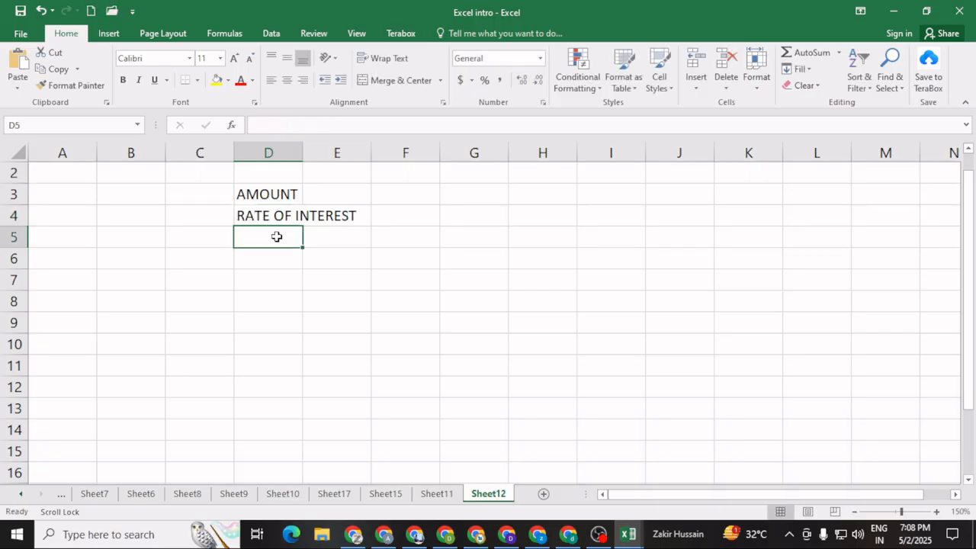
{"action": "type", "text": "T"}
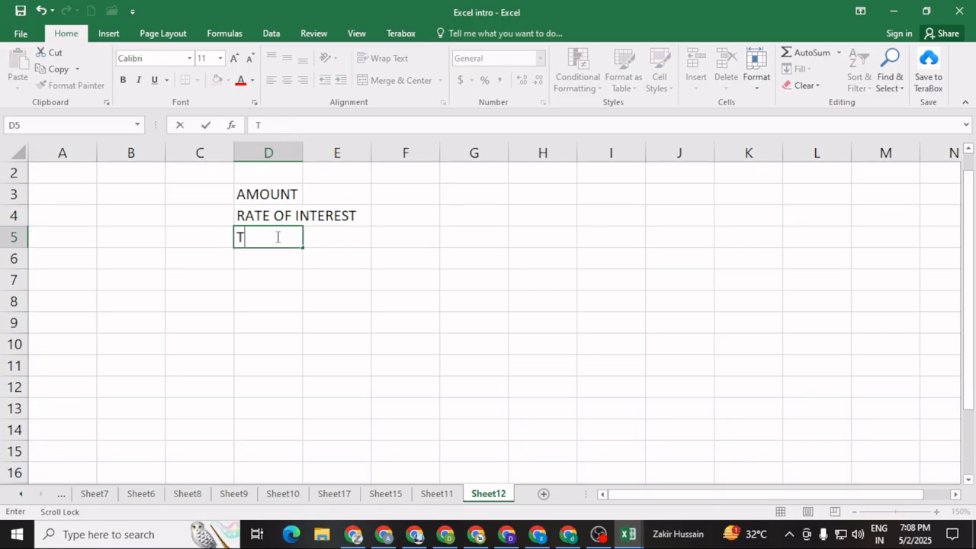
{"action": "type", "text": "IME PERIOD"}
{"action": "left_click", "coordinate": [327, 275]}
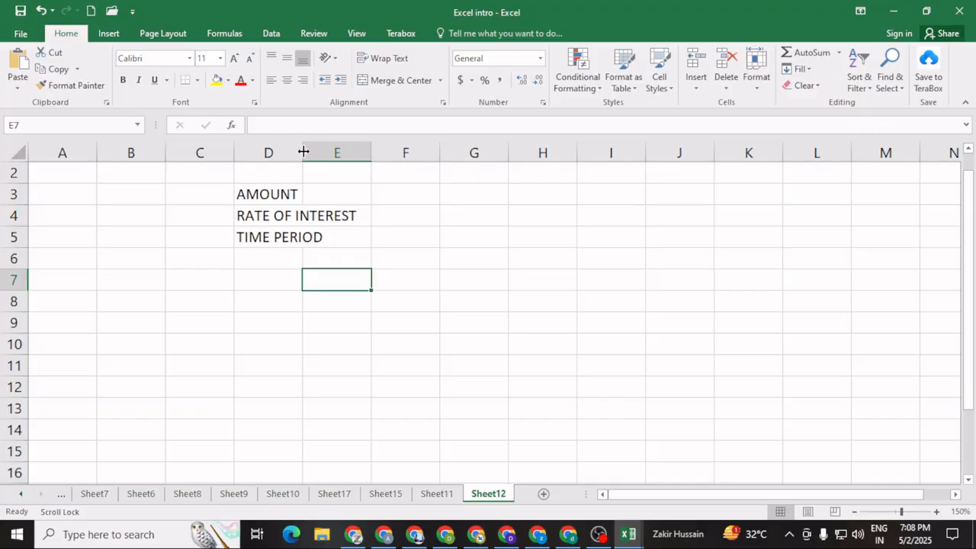
- Widen column D to fit its labels and make column E about twice as wide
{"action": "left_click_drag", "start_coordinate": [303, 153], "coordinate": [363, 164]}
{"action": "left_click_drag", "start_coordinate": [433, 147], "coordinate": [501, 157]}
{"action": "left_click", "coordinate": [429, 347]}
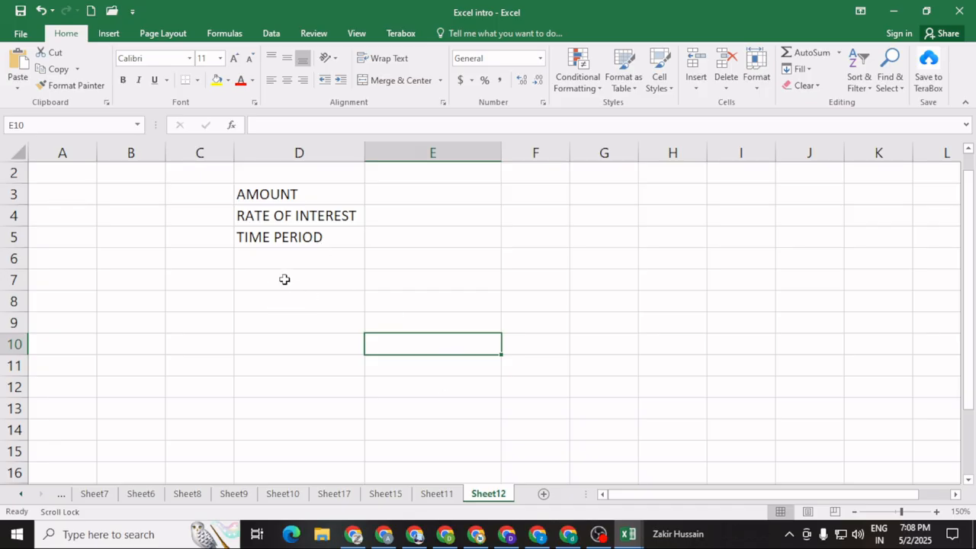
- Select cell E3 beside AMOUNT and switch to a new Notepad document
{"action": "left_click", "coordinate": [419, 192]}
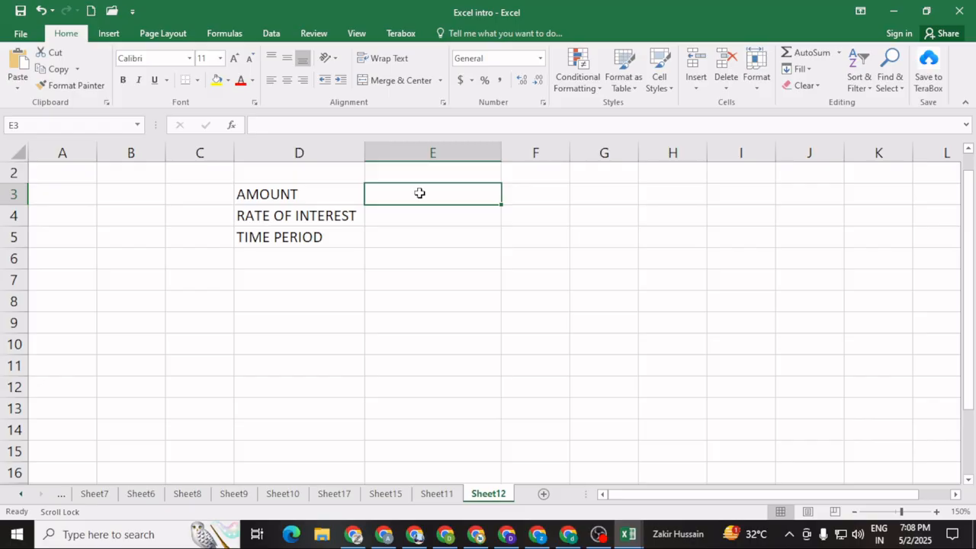
{"action": "key", "text": "super"}
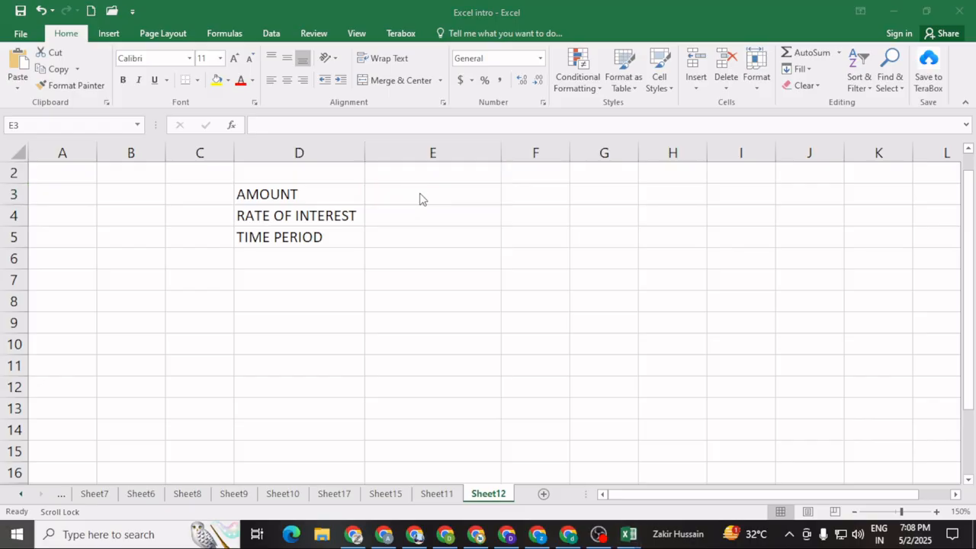
{"action": "type", "text": "NOTE"}
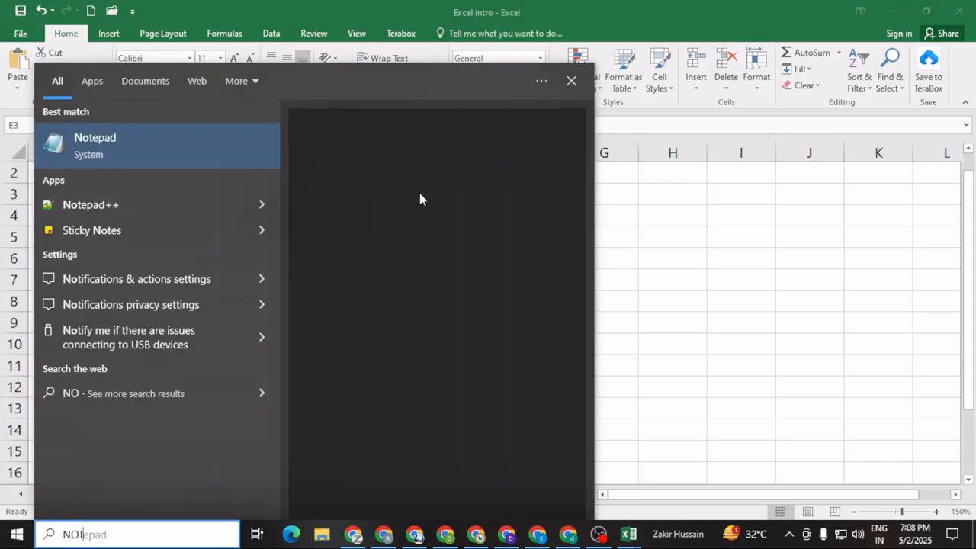
{"action": "left_click", "coordinate": [90, 141]}
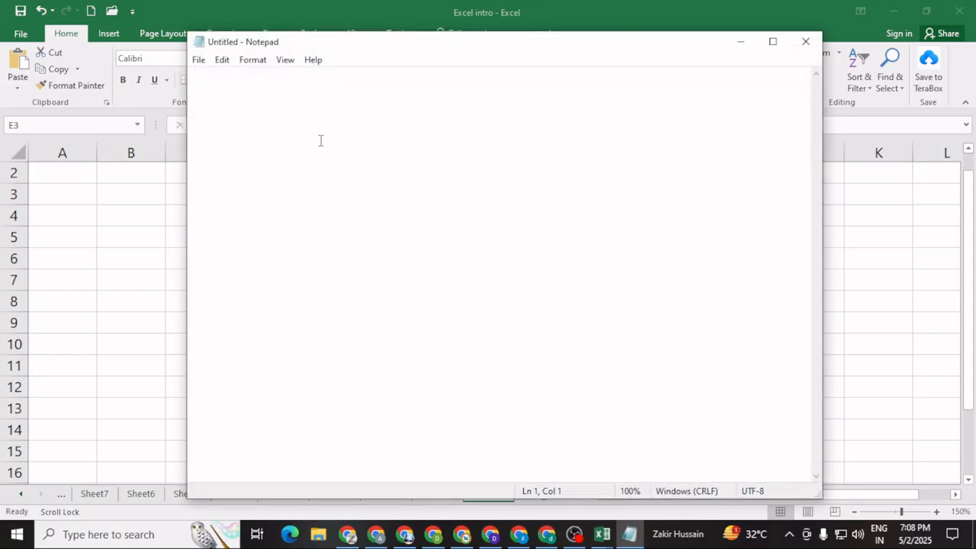
- Write the start of the payment formula as PMT=PMT(RATE OF INTEREST/12, in the empty note
{"action": "type", "text": "pmt"}
{"action": "type", "text": "PMT"}
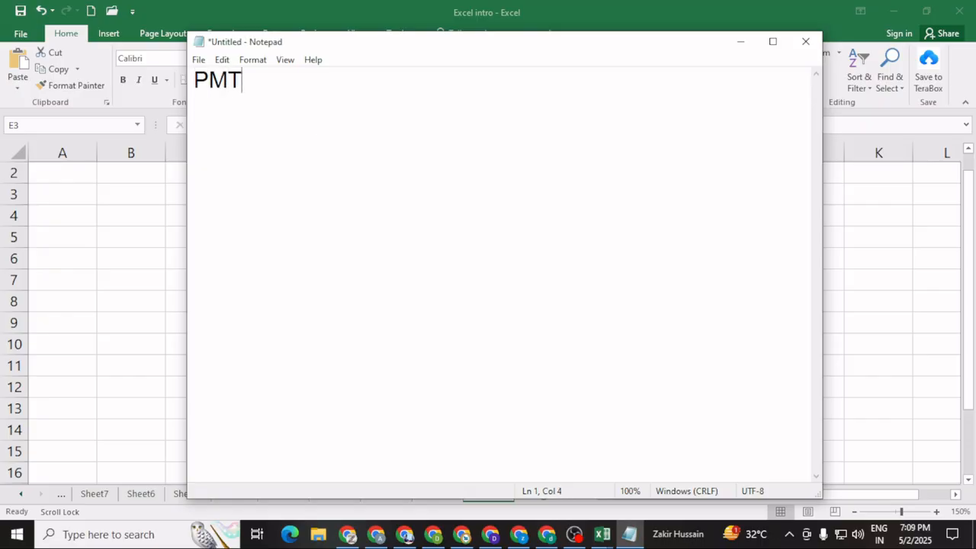
{"action": "type", "text": "="}
{"action": "type", "text": "PMT"}
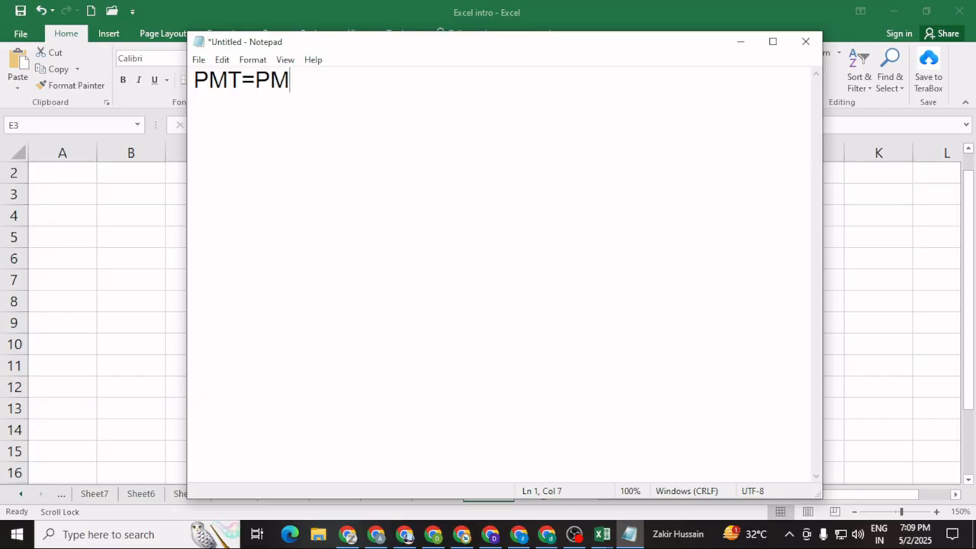
{"action": "type", "text": "(RA"}
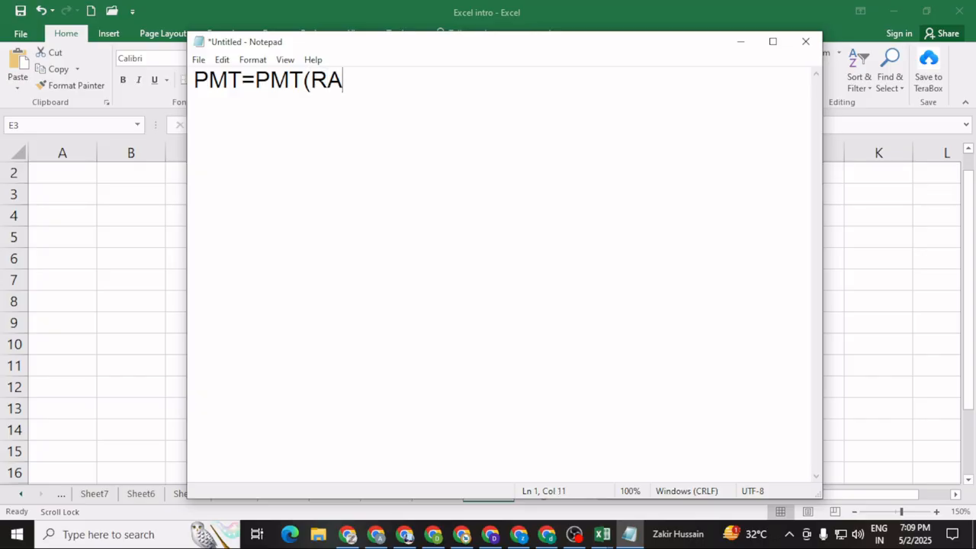
{"action": "type", "text": "TE OF "}
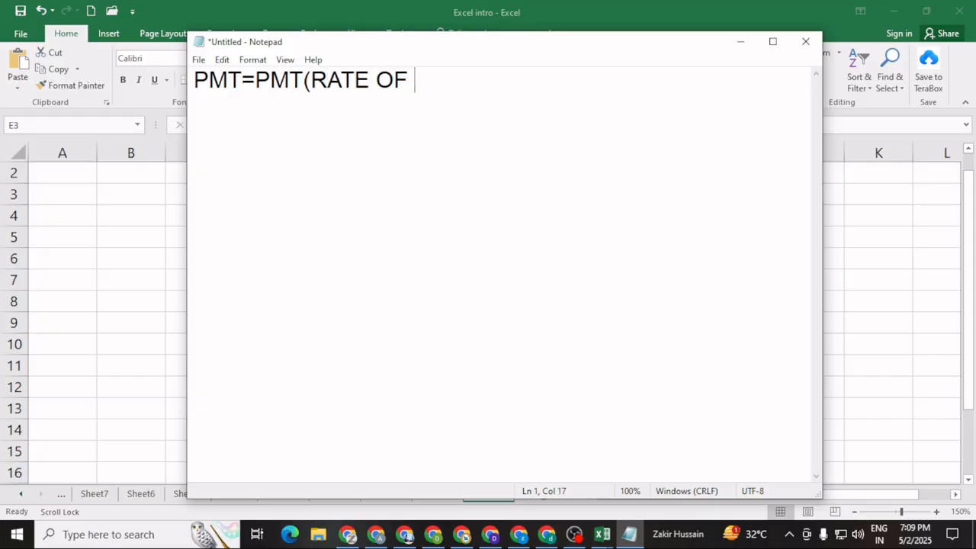
{"action": "type", "text": "INTEREST"}
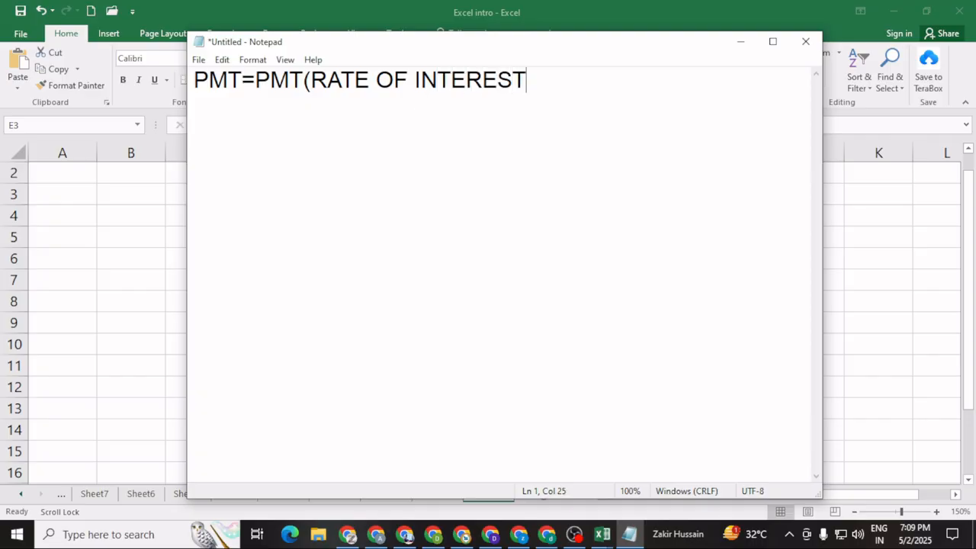
{"action": "type", "text": "/12,"}
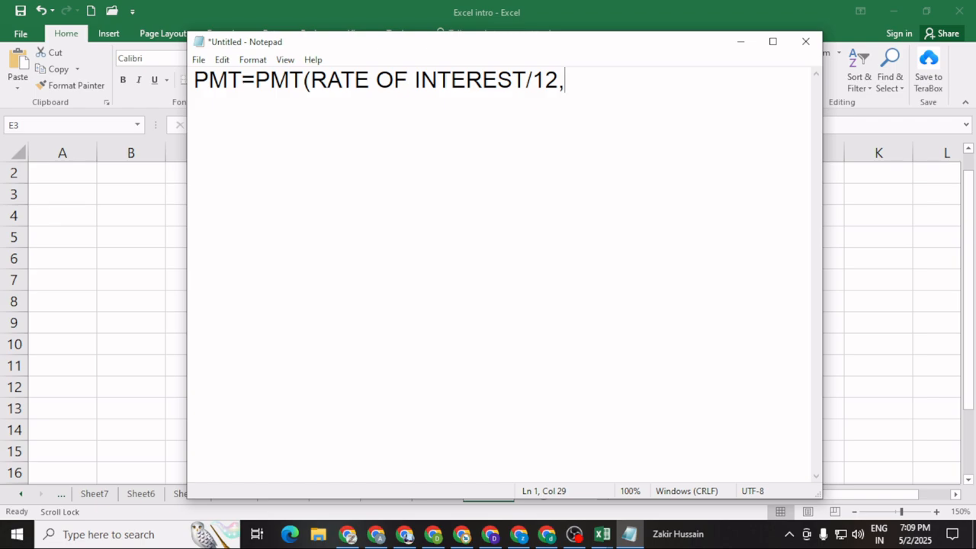
- Continue the formula with the arguments TIME PERIOD*12,AMOUNT
{"action": "type", "text": "TIM"}
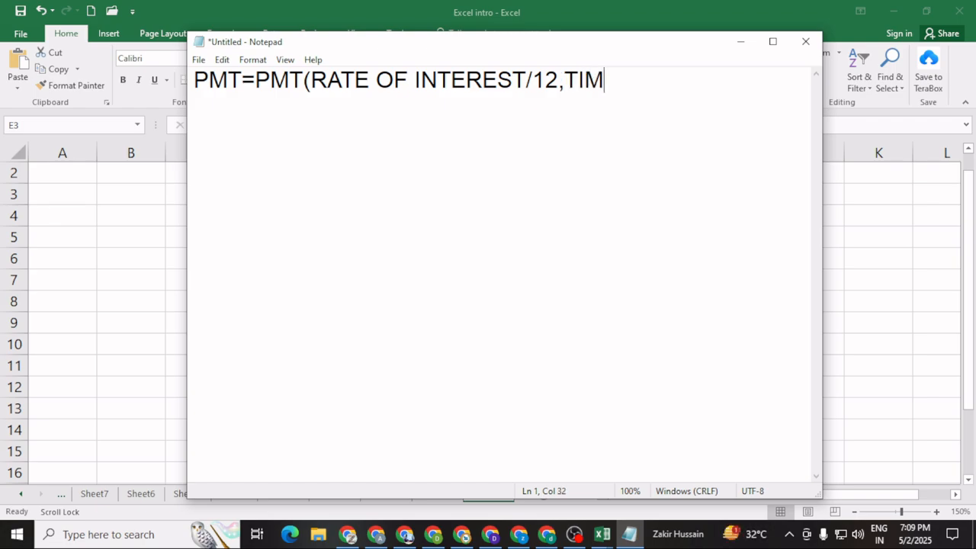
{"action": "type", "text": "E PERIOD"}
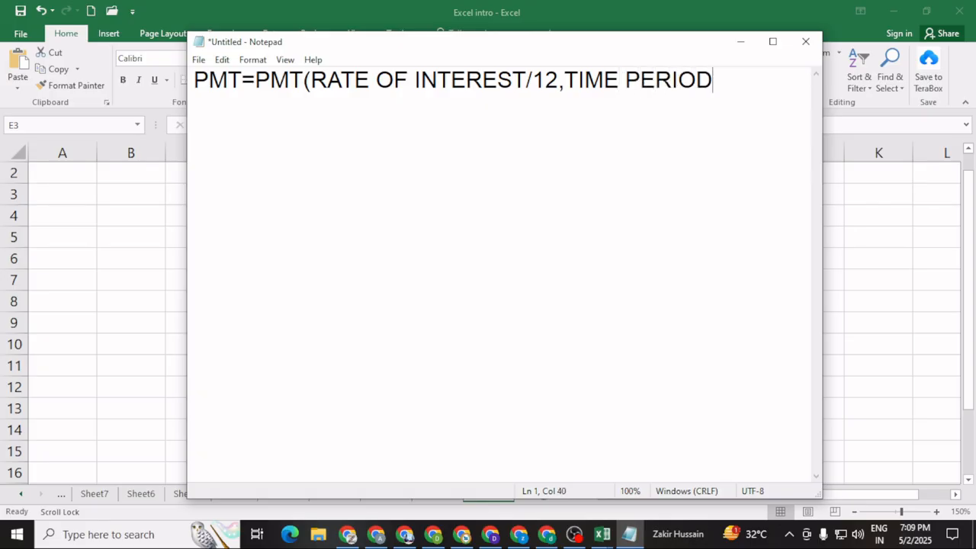
{"action": "type", "text": "*"}
{"action": "type", "text": "12"}
{"action": "type", "text": ",A"}
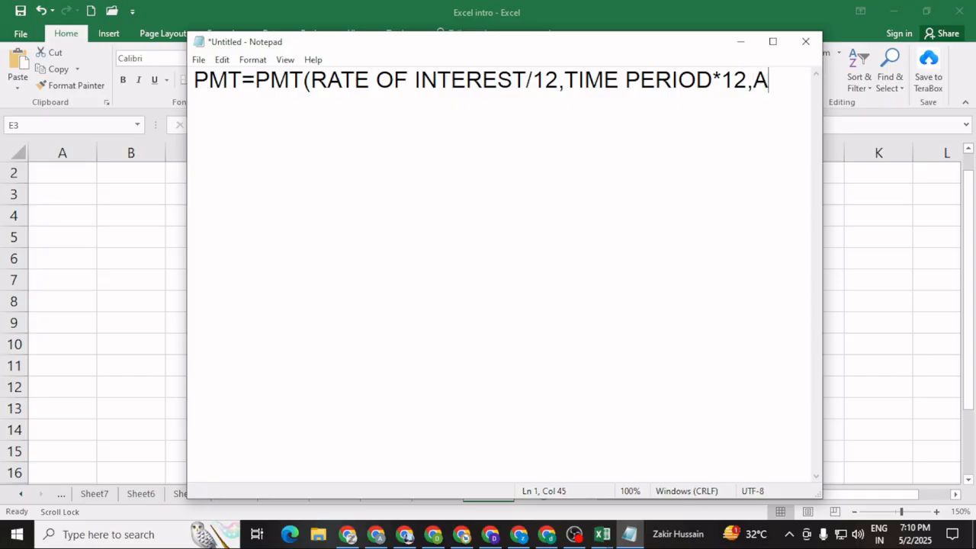
{"action": "type", "text": "MOUNT"}
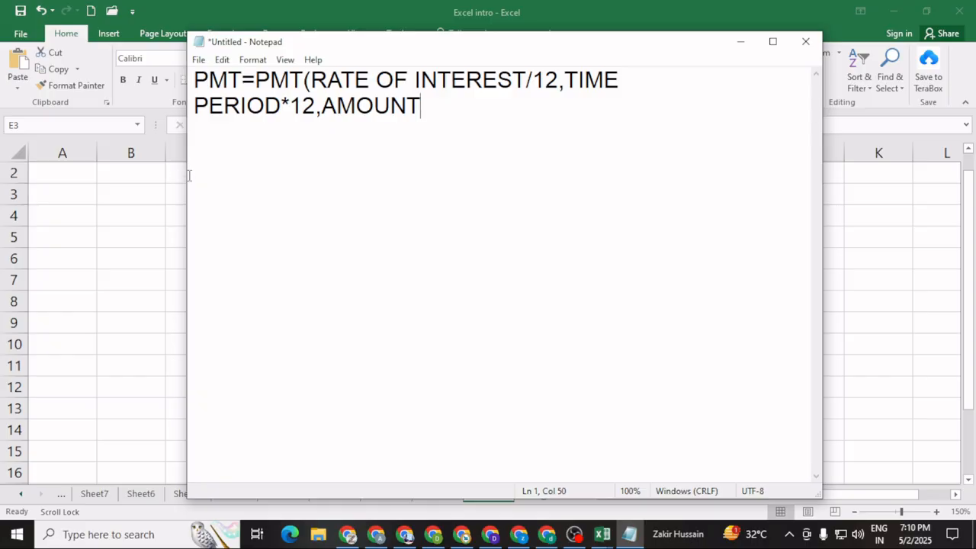
- Widen the Notepad window to fit the formula, then insert a blank line above it and finish it with a closing parenthesis and two line breaks
{"action": "left_click_drag", "start_coordinate": [188, 175], "coordinate": [88, 172]}
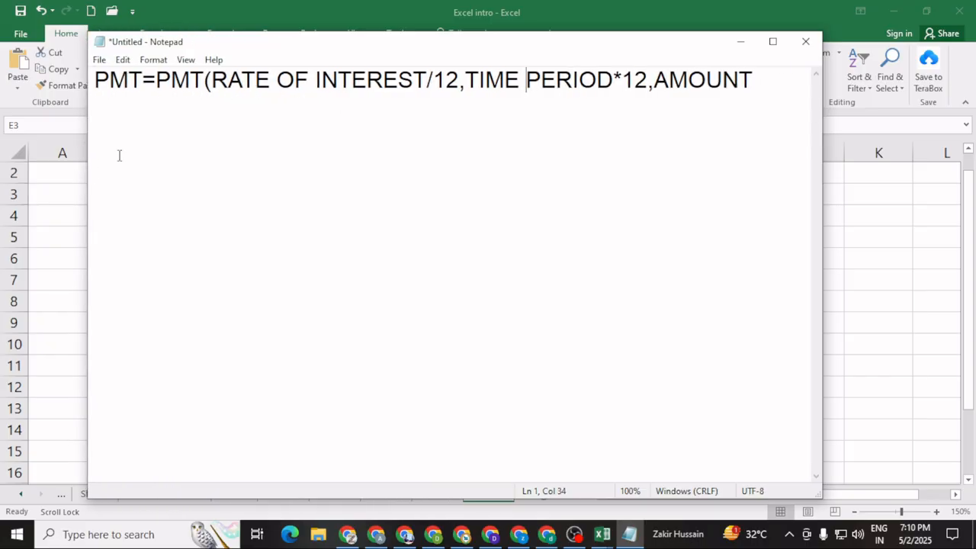
{"action": "left_click", "coordinate": [96, 80]}
{"action": "key", "text": "Return"}
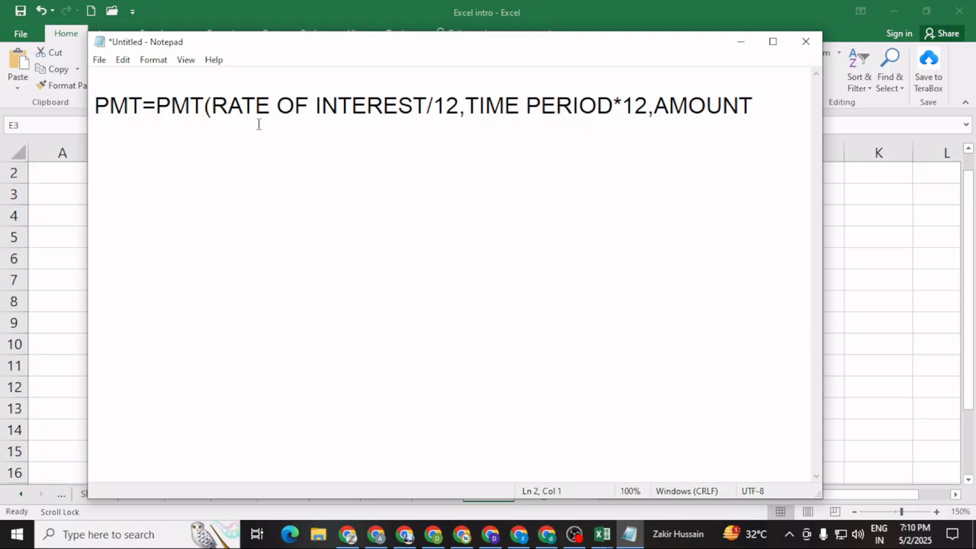
{"action": "left_click", "coordinate": [770, 110]}
{"action": "type", "text": ")"}
{"action": "key", "text": "Return"}
{"action": "key", "text": "Return"}
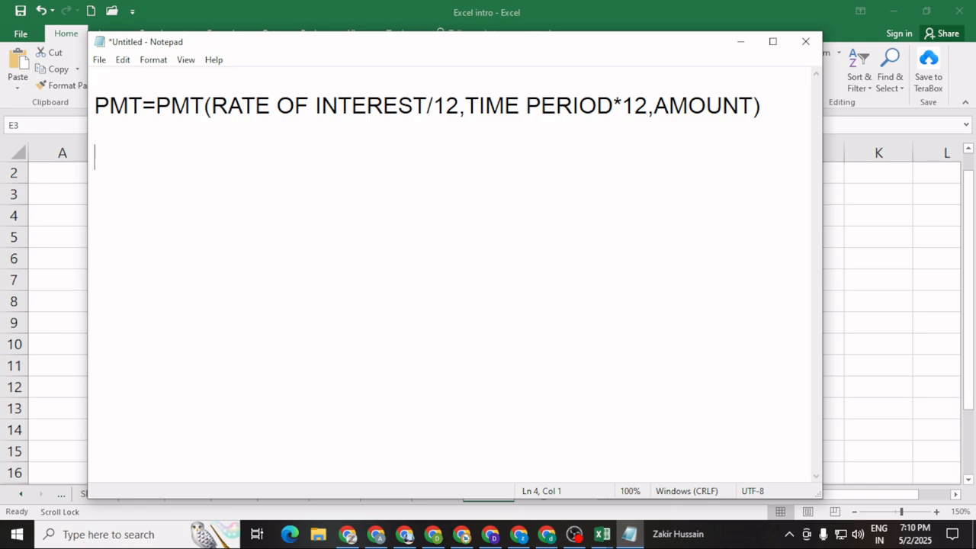
- Write the interest payment formula IPMT=IPMT(RATE OF INTEREST/12,1,TIME PERIOD*12, AMOUNT) below the PMT line and end the line
{"action": "type", "text": "IPMT"}
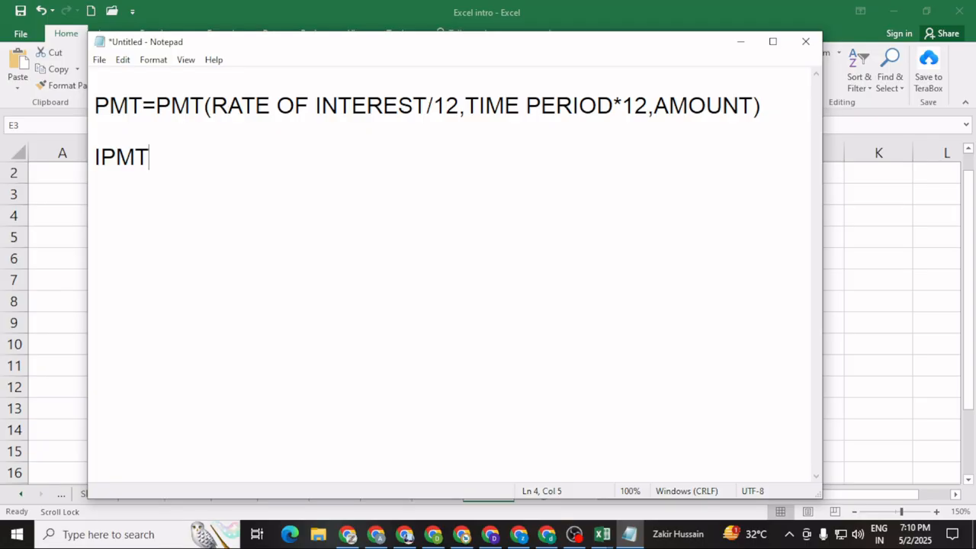
{"action": "type", "text": "=IPMT"}
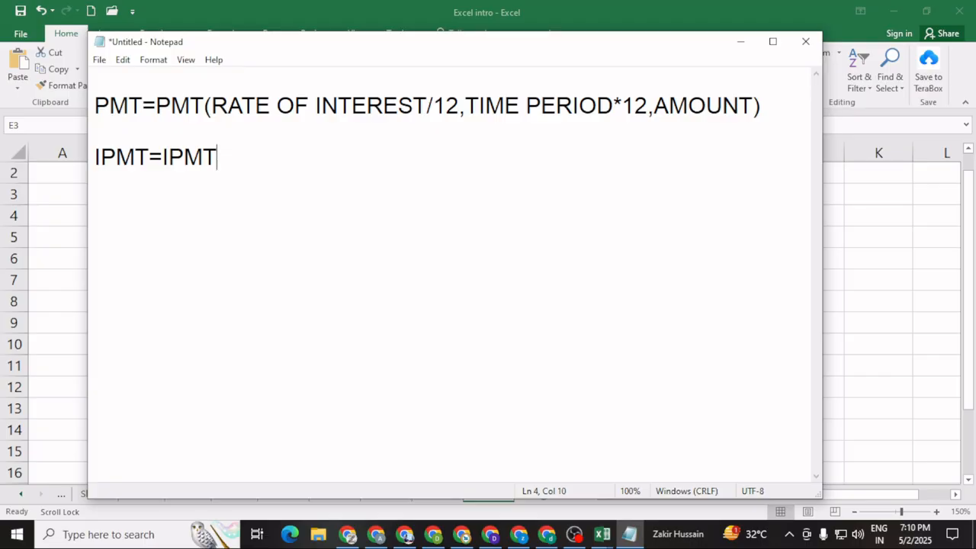
{"action": "type", "text": "(RA"}
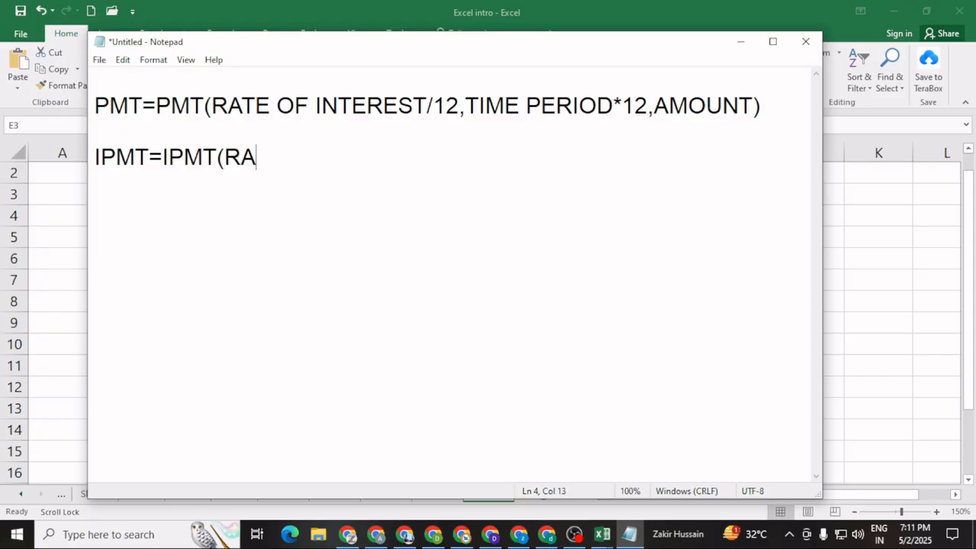
{"action": "type", "text": "TE OF IN"}
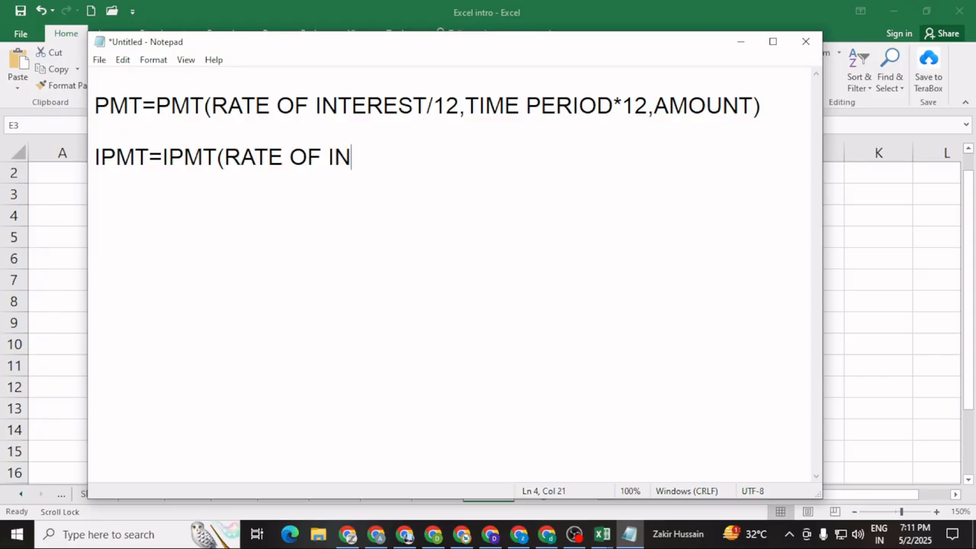
{"action": "type", "text": "TEREST"}
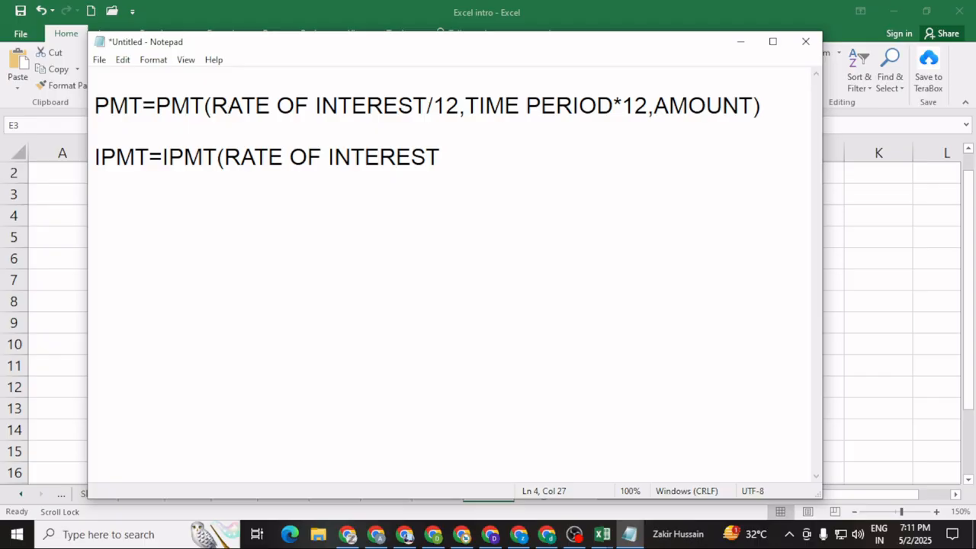
{"action": "type", "text": "/12,1,TIME P"}
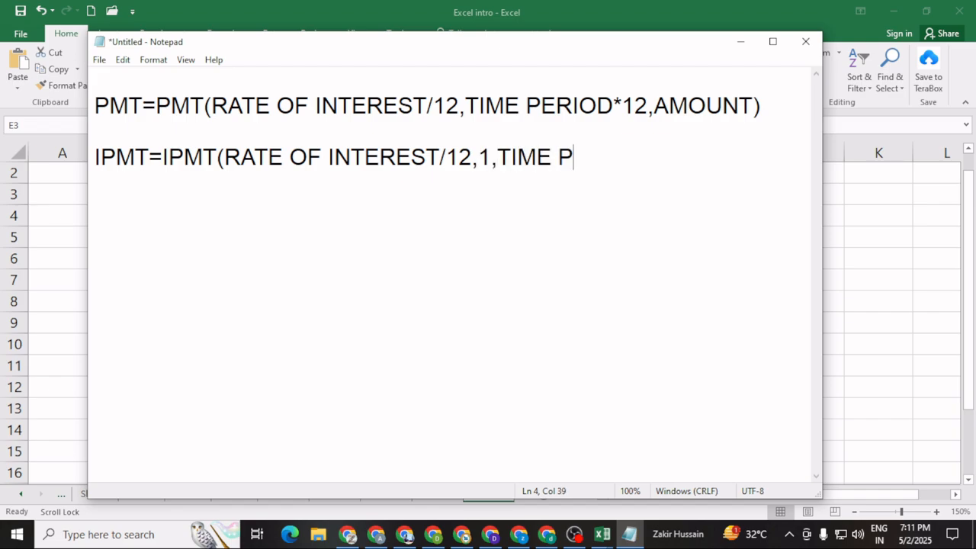
{"action": "type", "text": "ERIOD"}
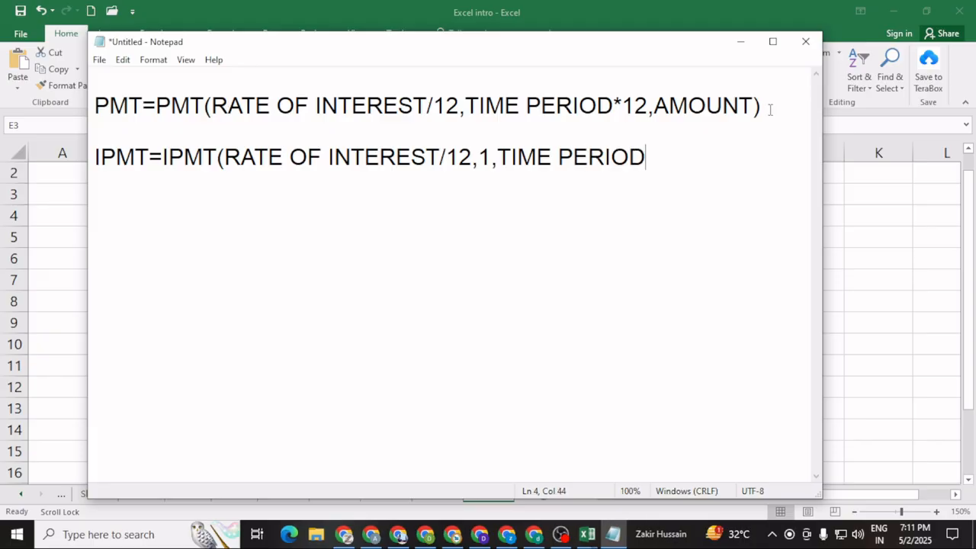
{"action": "type", "text": "*12, AMO"}
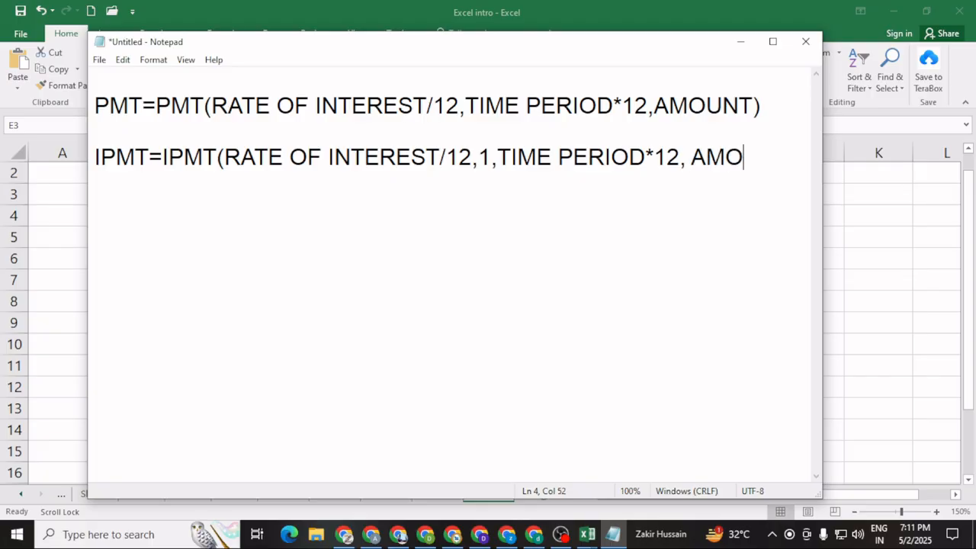
{"action": "type", "text": "UNT)"}
{"action": "key", "text": "Return"}
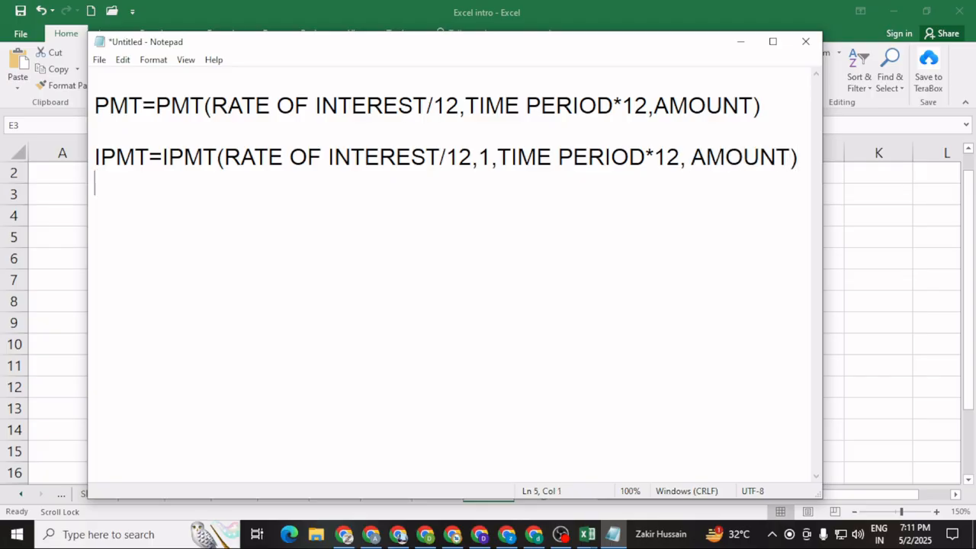
- Leave a blank line and start the principal payment formula as PPMT =PPMT(RATE OF INTEREST/12, in the note
{"action": "key", "text": "Return"}
{"action": "type", "text": "PPMT"}
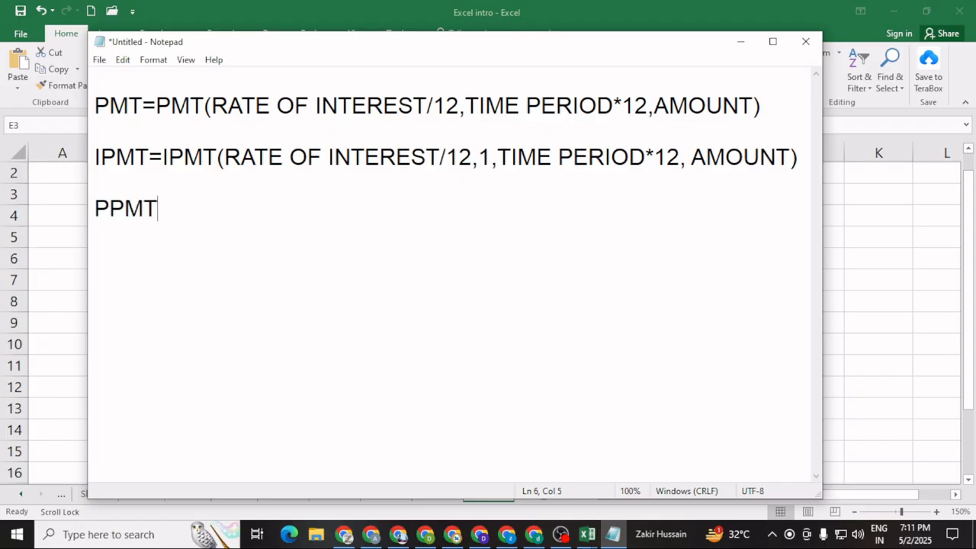
{"action": "type", "text": " =PPMT"}
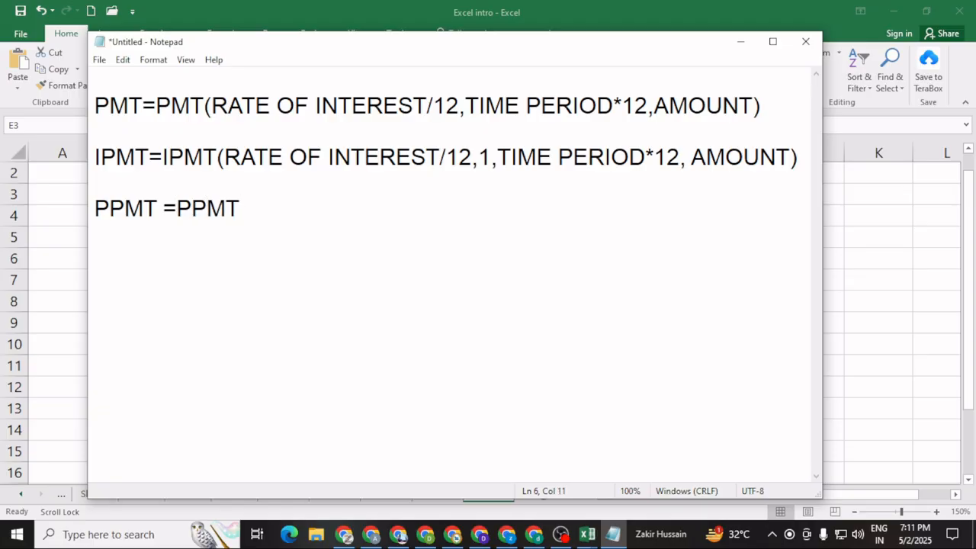
{"action": "type", "text": "("}
{"action": "type", "text": "AMO"}
{"action": "key", "text": "BackSpace"}
{"action": "key", "text": "BackSpace"}
{"action": "key", "text": "BackSpace"}
{"action": "type", "text": "RATE"}
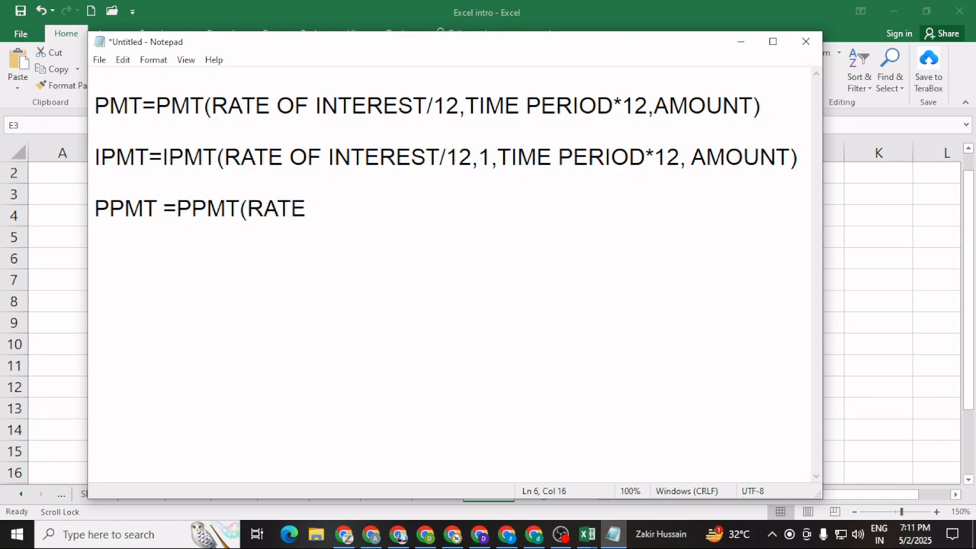
{"action": "type", "text": " OF INTEREST"}
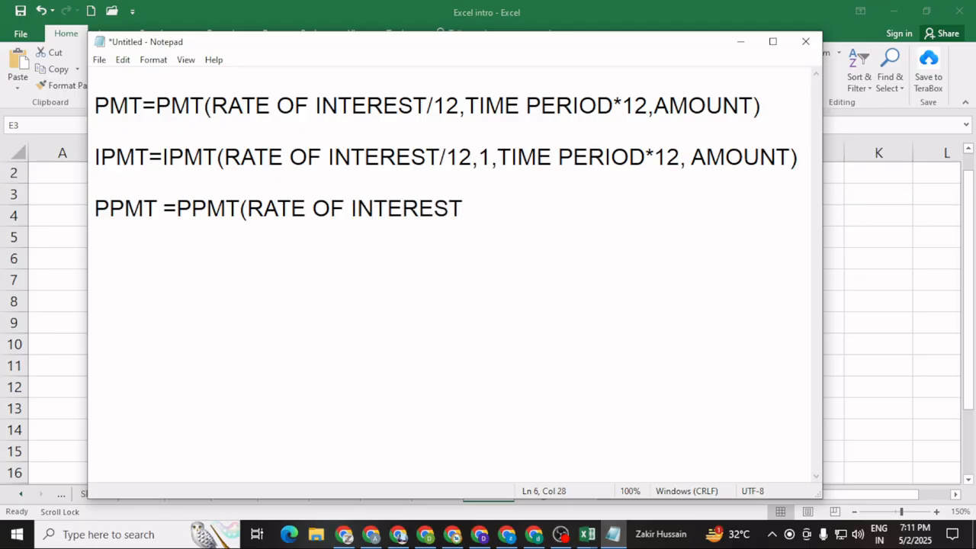
{"action": "type", "text": "/12,"}
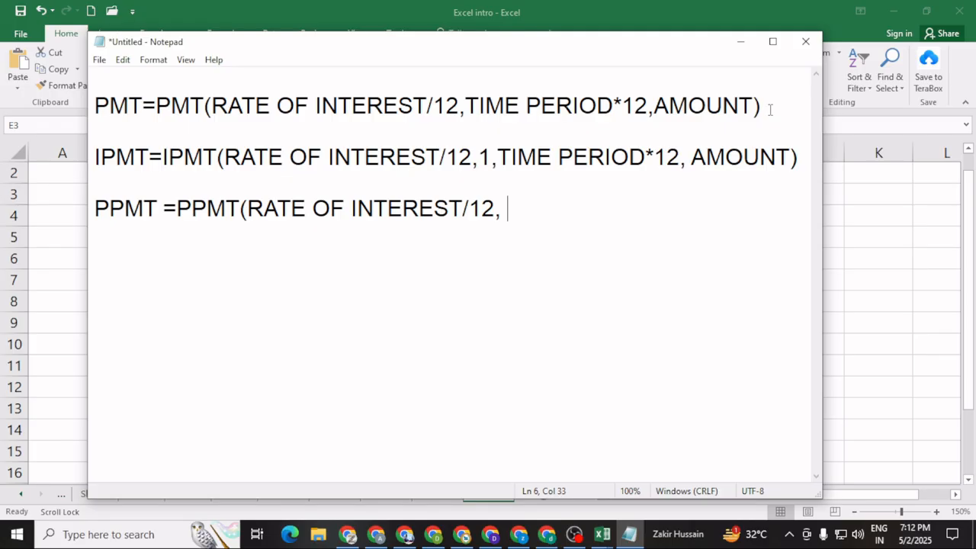
- Complete the PPMT formula with the arguments 1, TIME PERIOD*12, AMOUNT and a closing parenthesis
{"action": "type", "text": "1, TIME "}
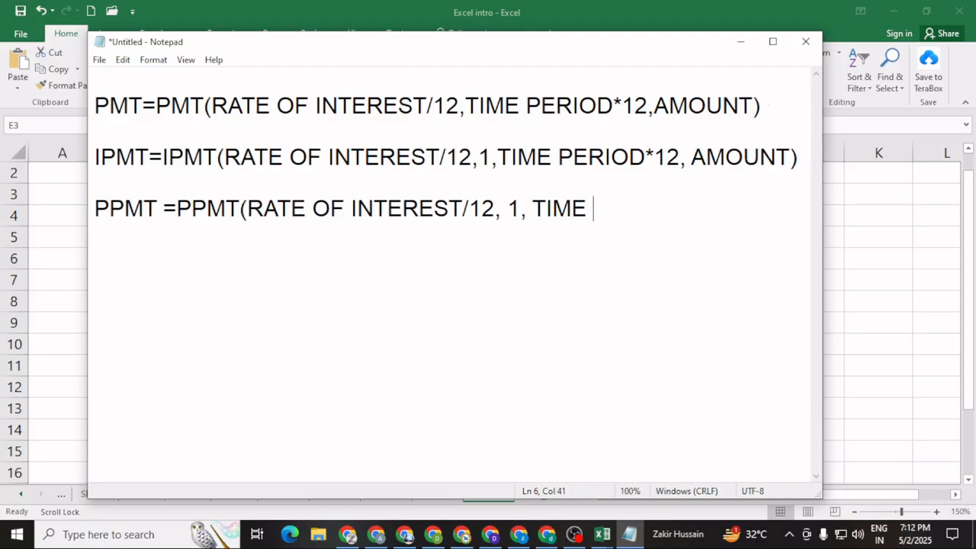
{"action": "type", "text": "PERIOD"}
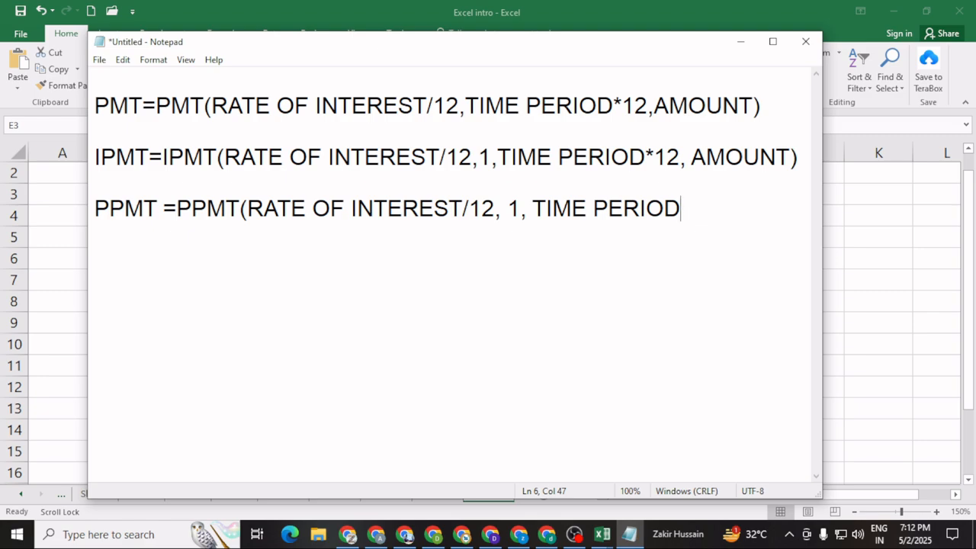
{"action": "type", "text": "*12"}
{"action": "type", "text": ", "}
{"action": "type", "text": "AN"}
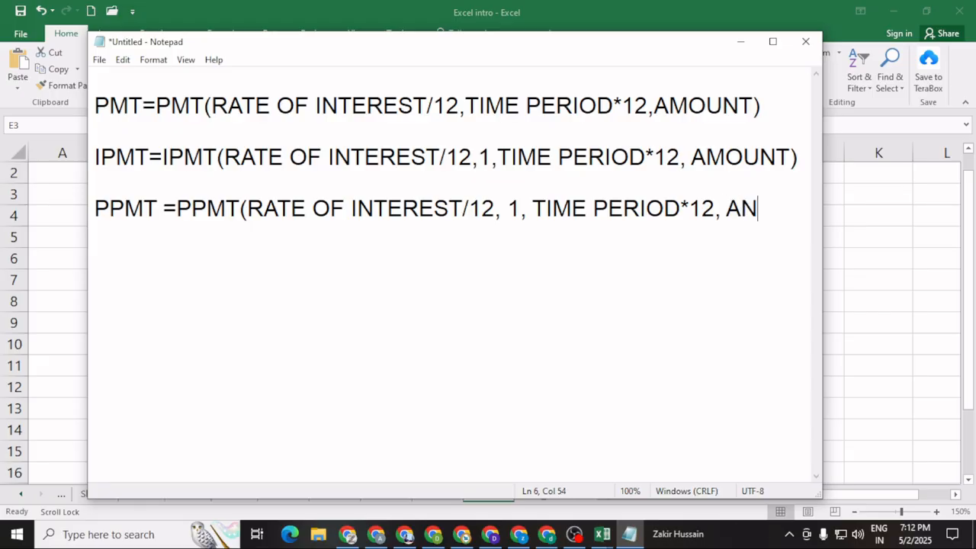
{"action": "key", "text": "BackSpace"}
{"action": "type", "text": "MOU"}
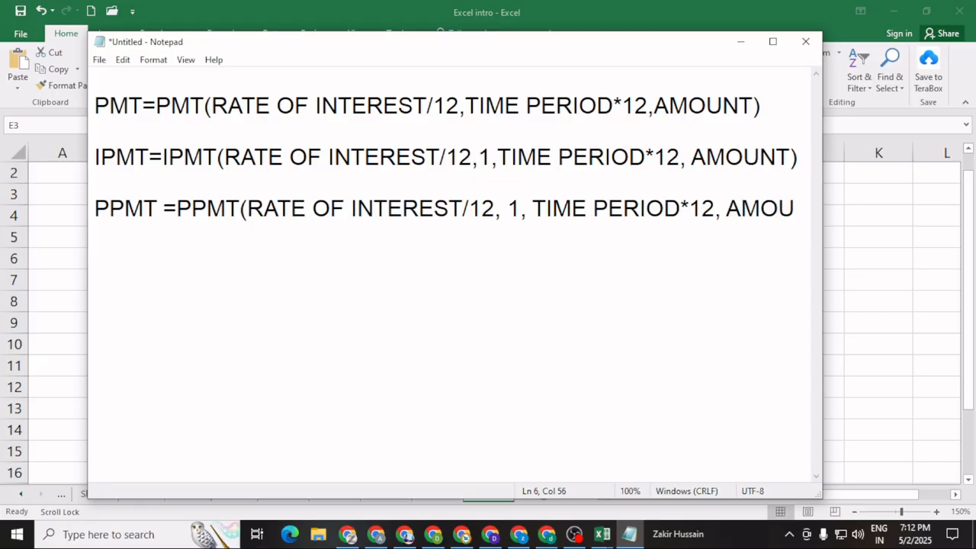
{"action": "type", "text": "T"}
{"action": "key", "text": "BackSpace"}
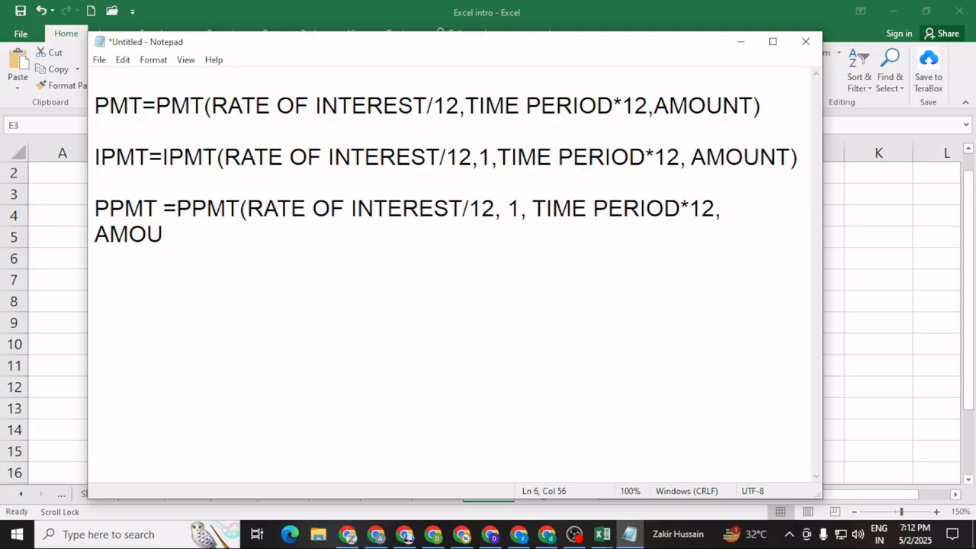
{"action": "type", "text": "NT)"}
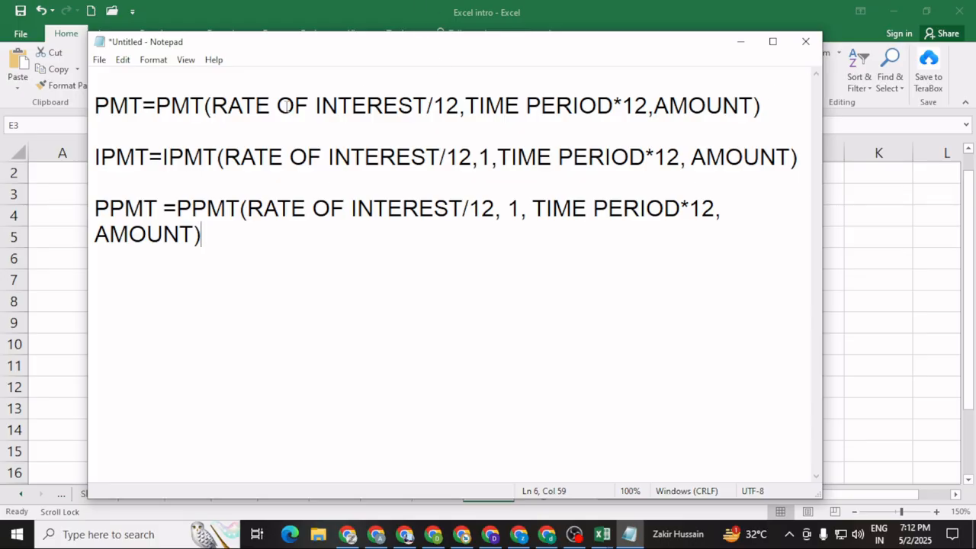
- Switch to the Excel workbook and enter 55000 for AMOUNT, 5% for RATE OF INTEREST and 2 for TIME PERIOD in E3:E5
{"action": "key", "text": "alt+Tab"}
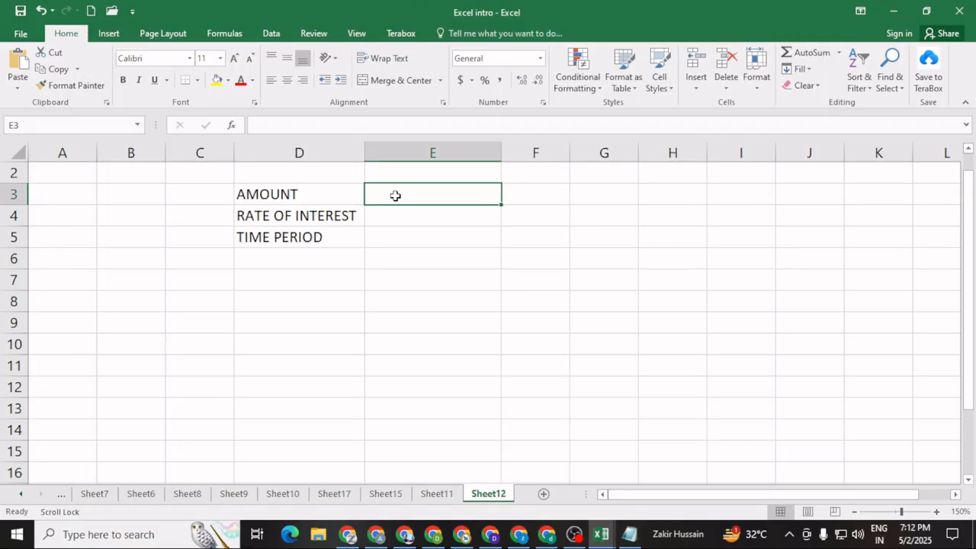
{"action": "type", "text": "55000"}
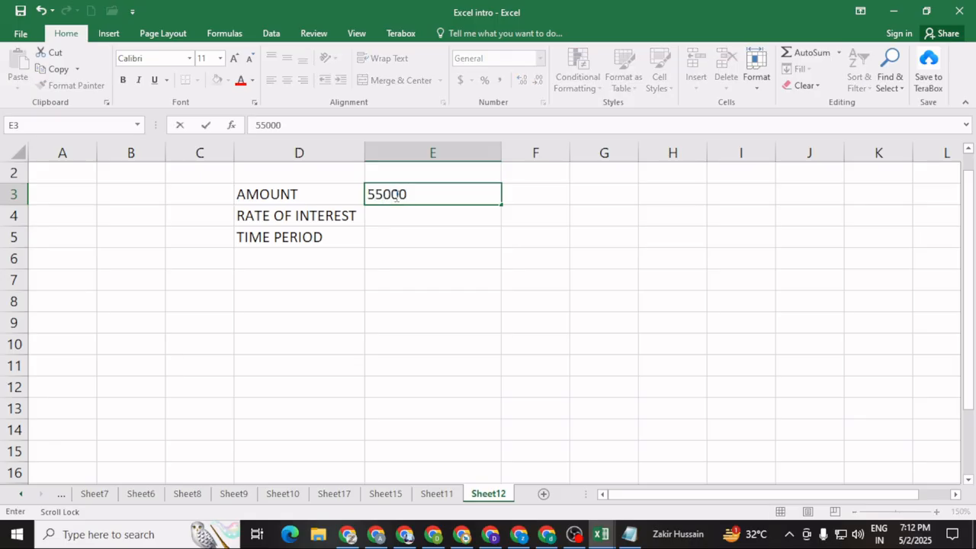
{"action": "left_click", "coordinate": [420, 215]}
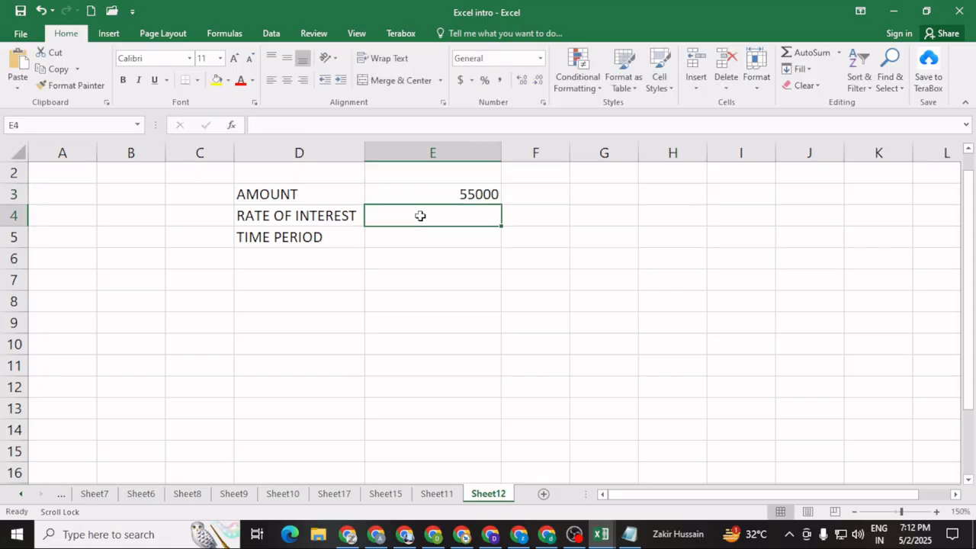
{"action": "type", "text": "5%"}
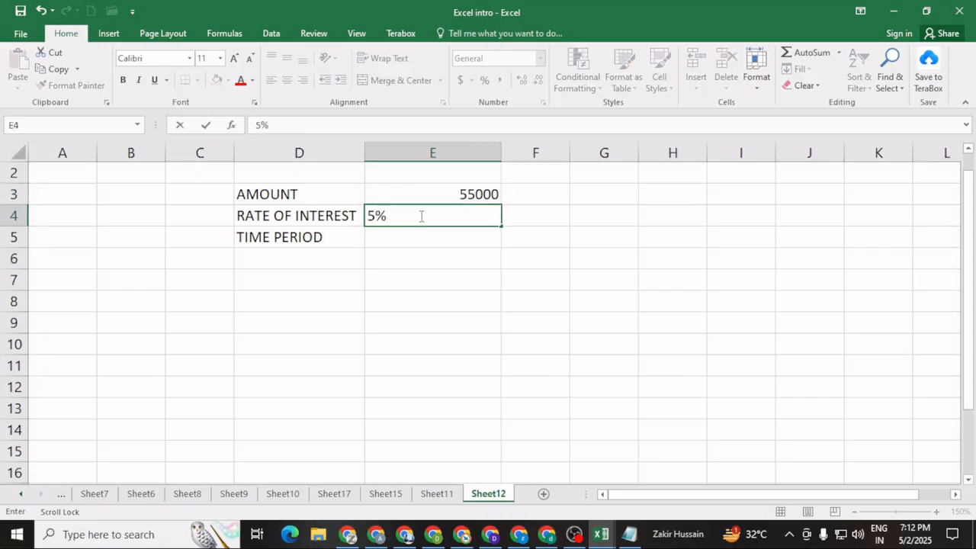
{"action": "left_click", "coordinate": [410, 237]}
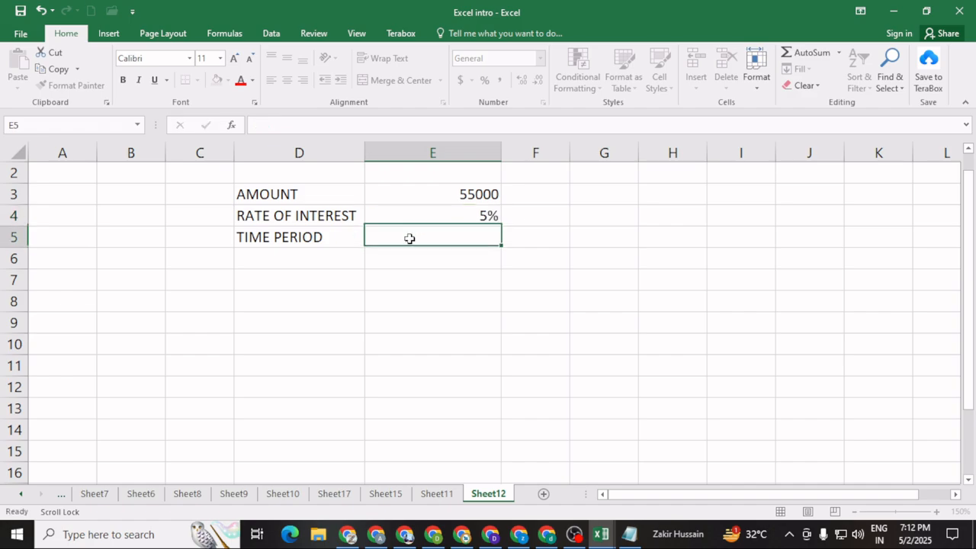
{"action": "type", "text": "2"}
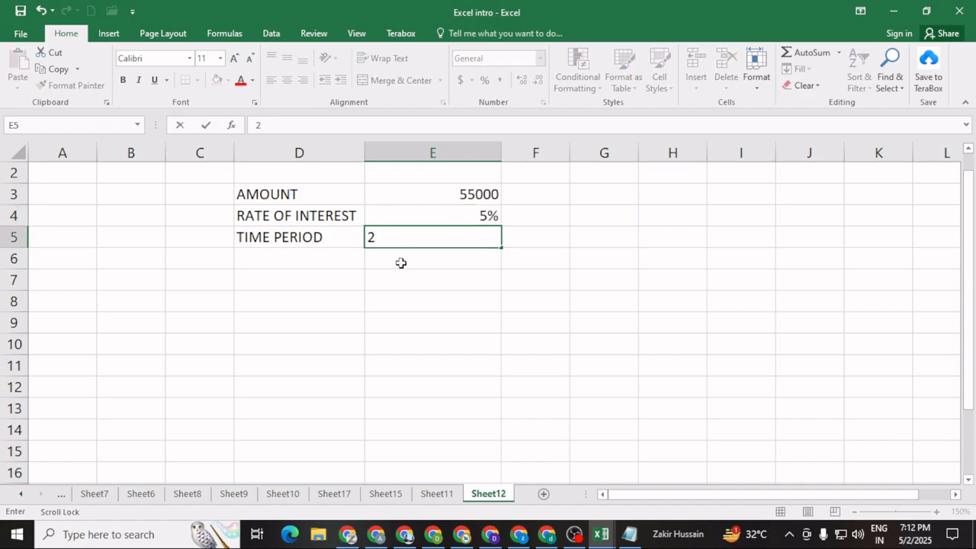
{"action": "left_click", "coordinate": [399, 263]}
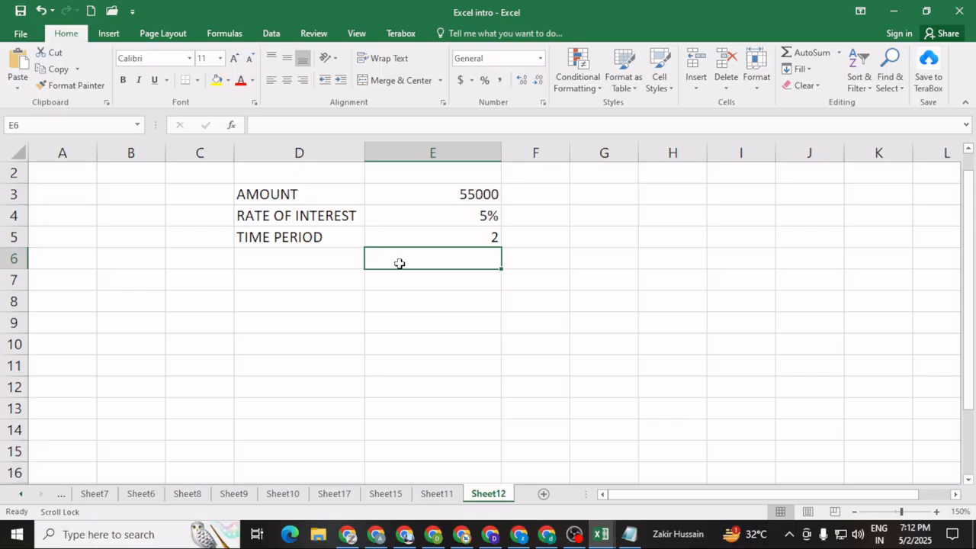
- Label cell D7 as PMT and begin the formula =PMT( in cell E7
{"action": "left_click", "coordinate": [263, 287]}
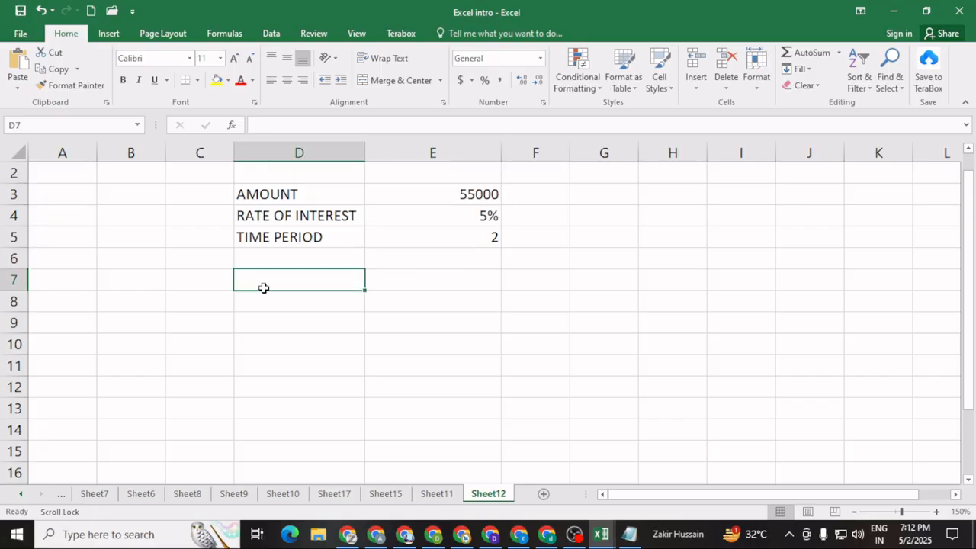
{"action": "type", "text": "PMT"}
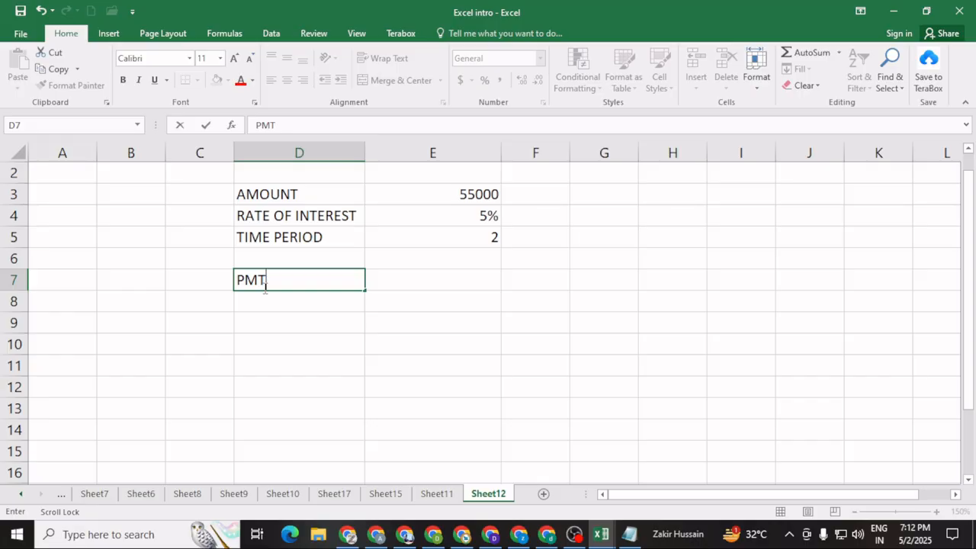
{"action": "left_click", "coordinate": [426, 279]}
{"action": "double_click", "coordinate": [427, 280]}
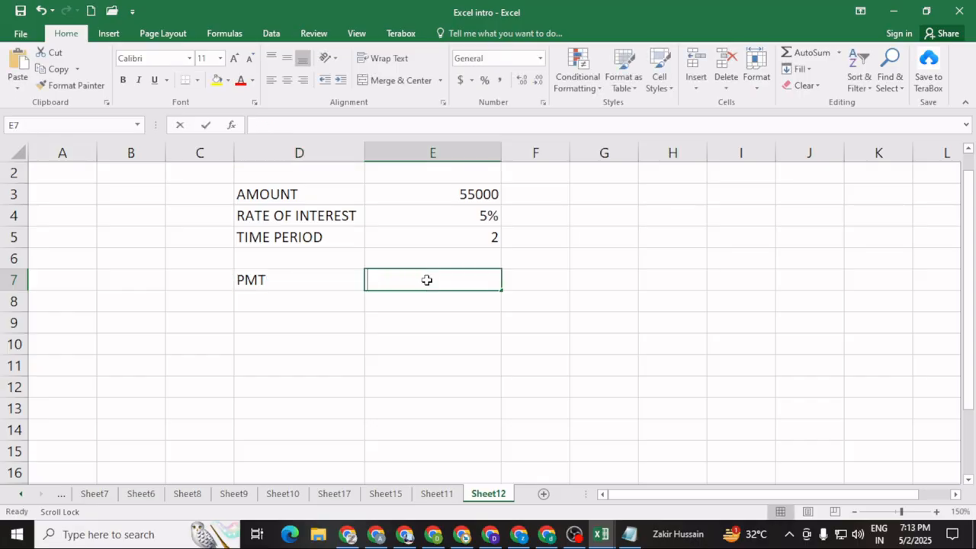
{"action": "type", "text": "=PMT"}
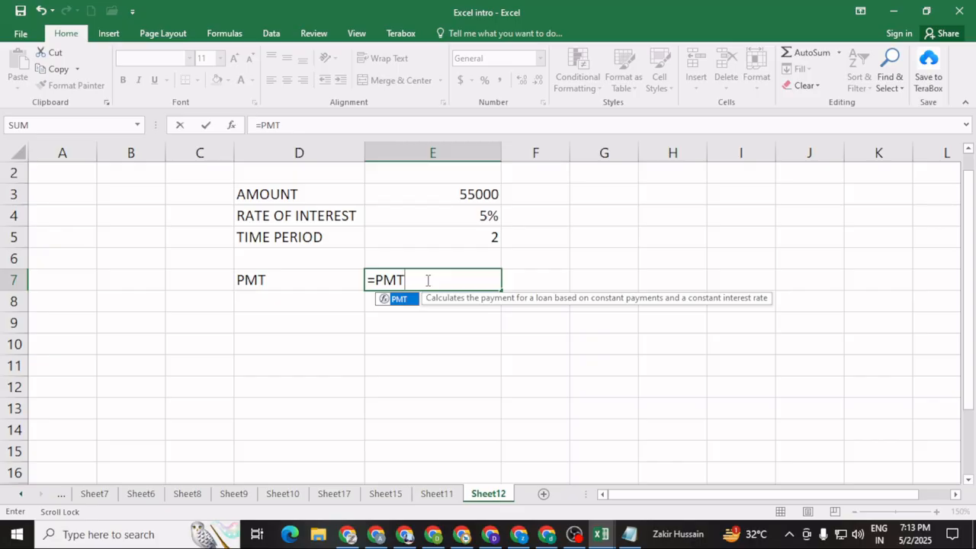
{"action": "type", "text": "("}
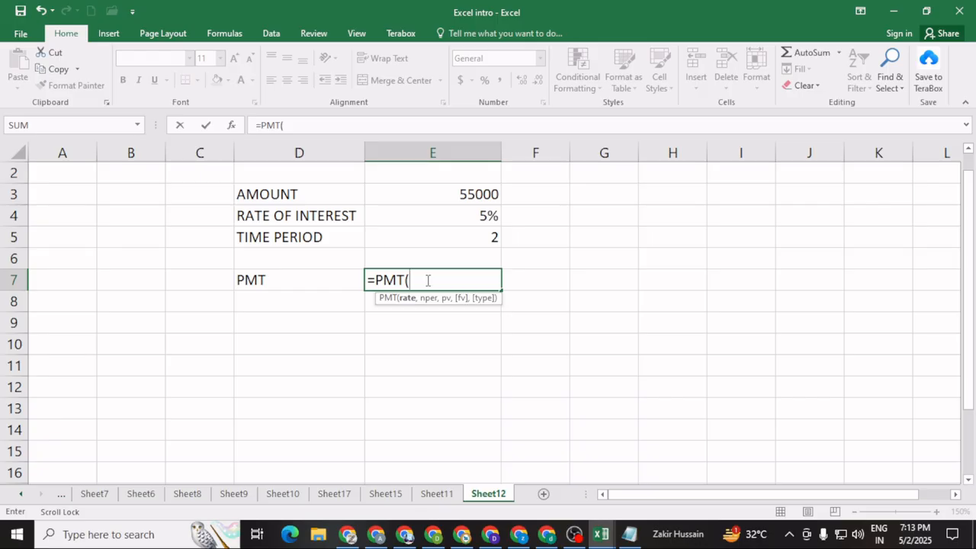
- Check the PMT syntax in the Notepad note, then enter E4/12 as the rate argument of the PMT formula in E7
{"action": "key", "text": "alt+Tab"}
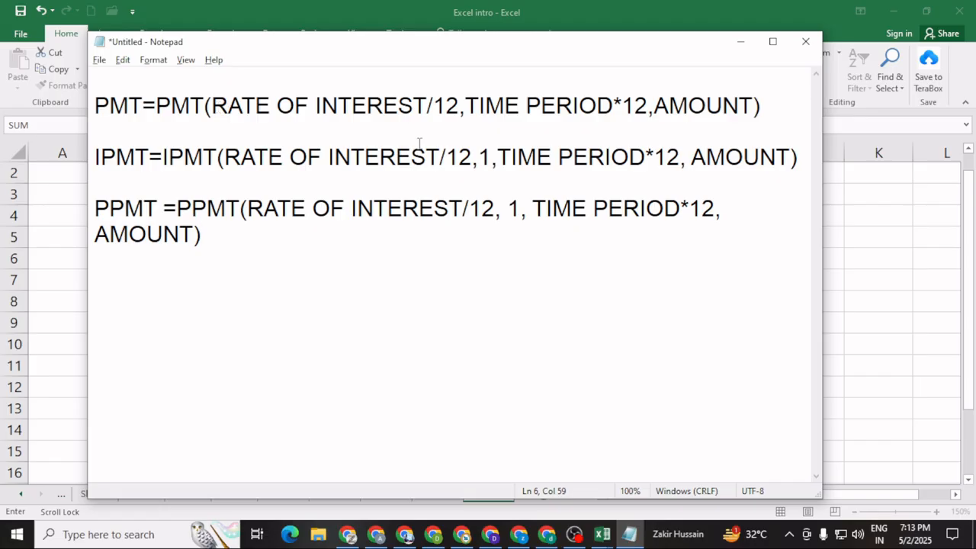
{"action": "key", "text": "alt+Tab"}
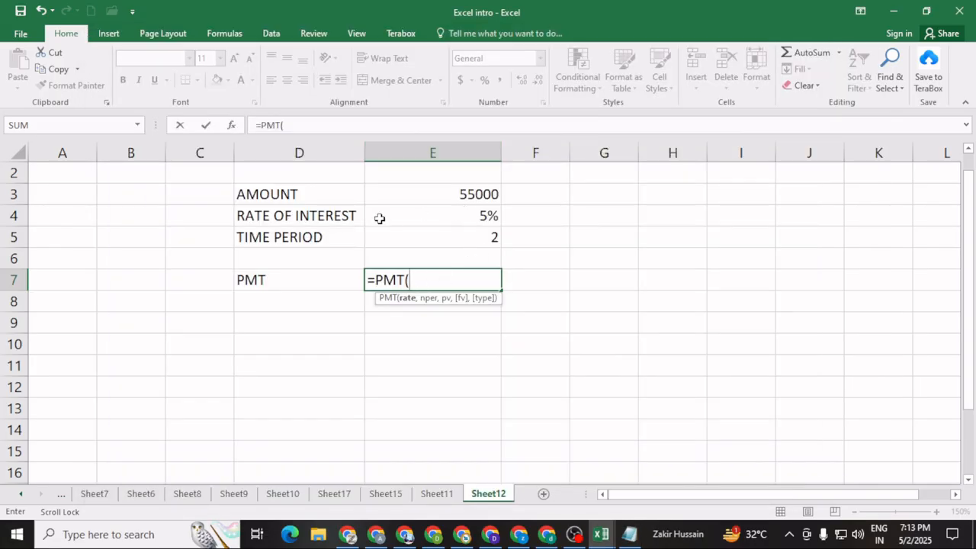
{"action": "left_click", "coordinate": [300, 216]}
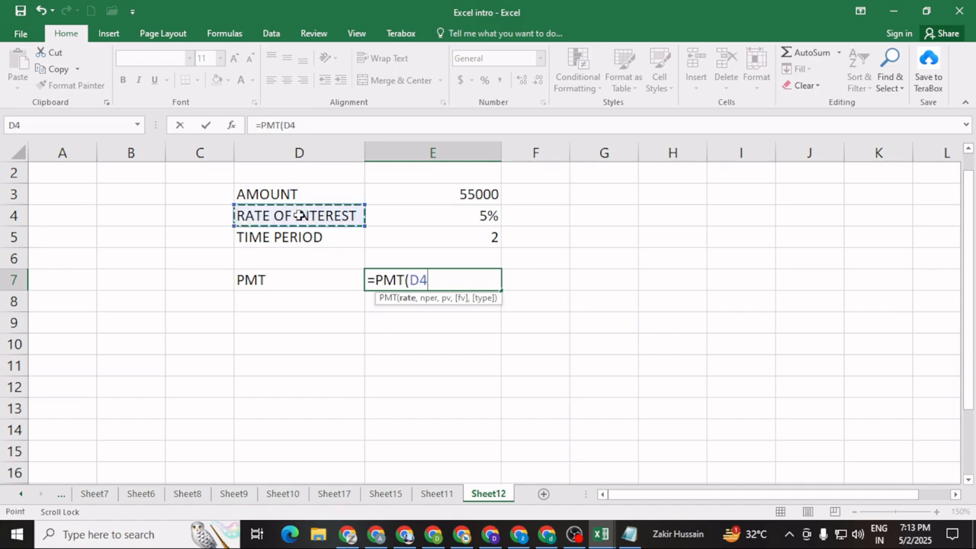
{"action": "left_click", "coordinate": [429, 215]}
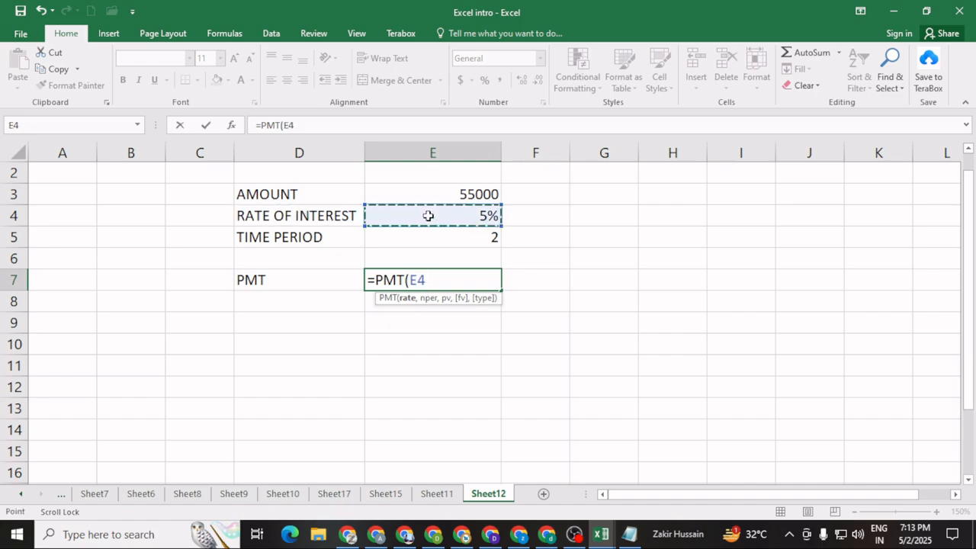
{"action": "type", "text": "/"}
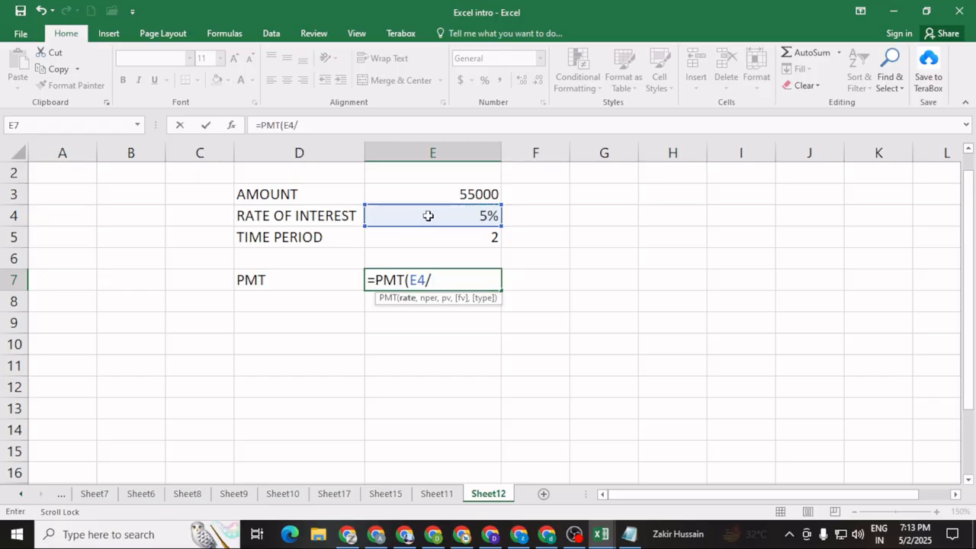
{"action": "type", "text": "12,"}
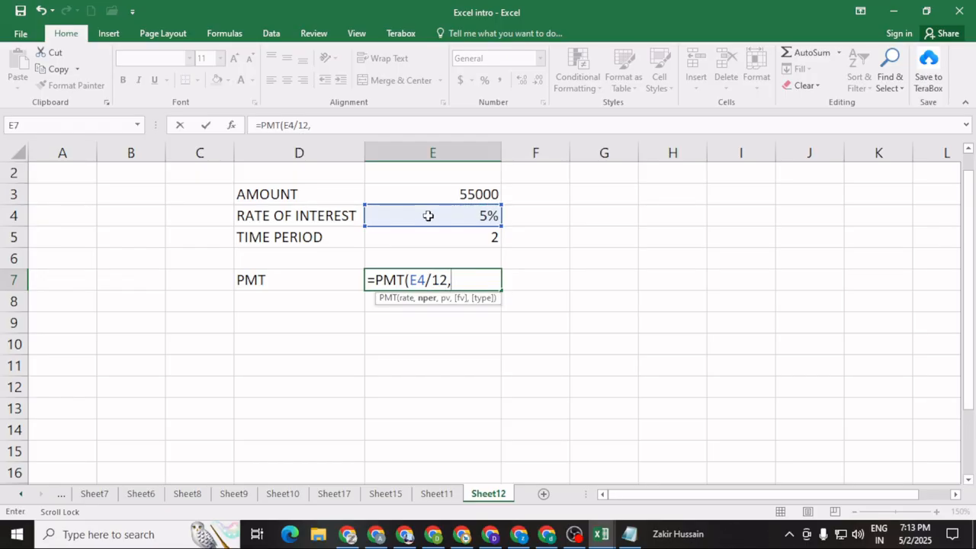
- Consult the PMT syntax in Notepad again and add E5*12 as the number-of-periods argument in E7
{"action": "key", "text": "alt+Tab"}
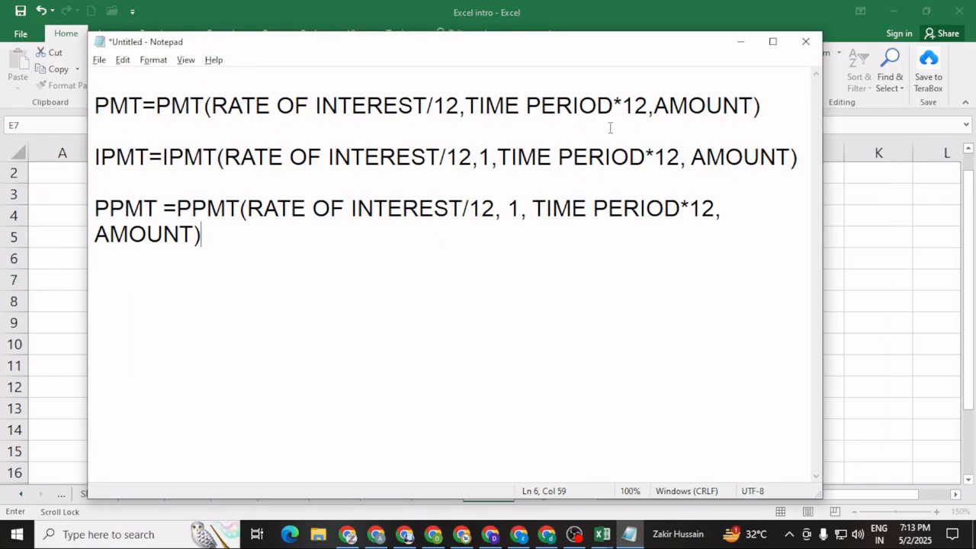
{"action": "key", "text": "alt+Tab"}
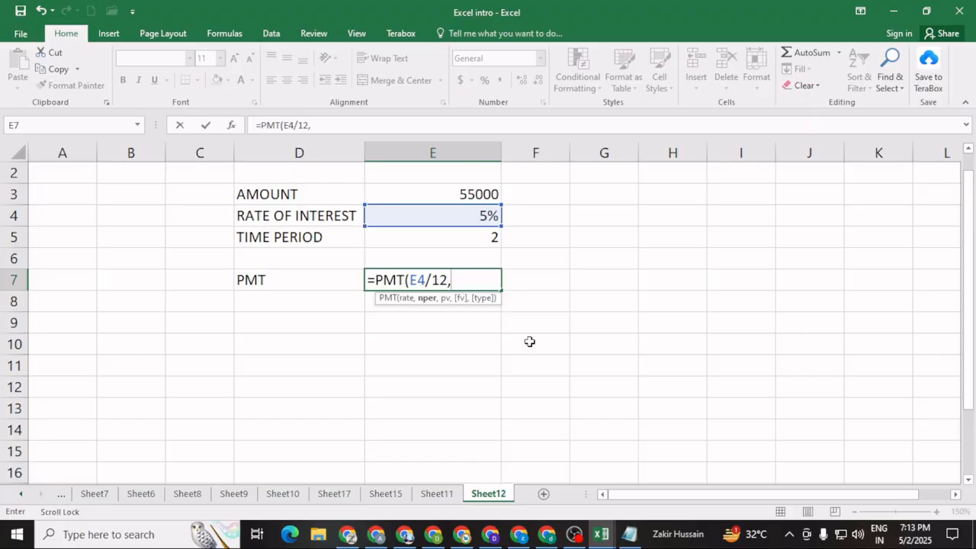
{"action": "left_click", "coordinate": [440, 237]}
{"action": "type", "text": "*1"}
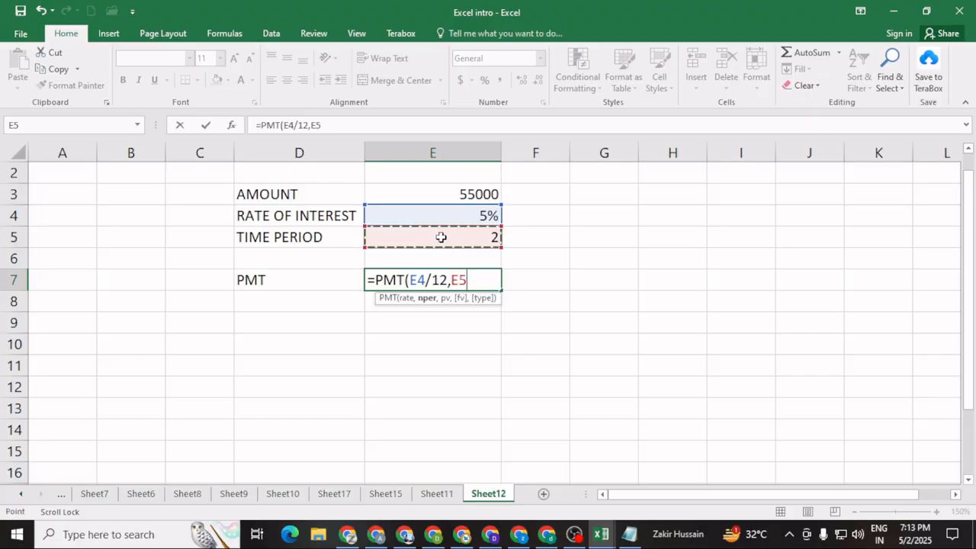
{"action": "type", "text": "2"}
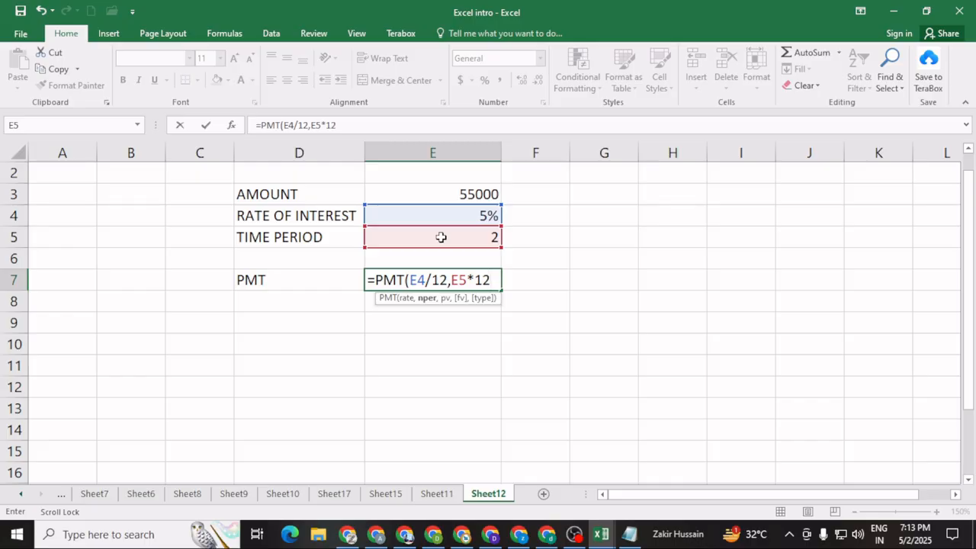
{"action": "type", "text": ","}
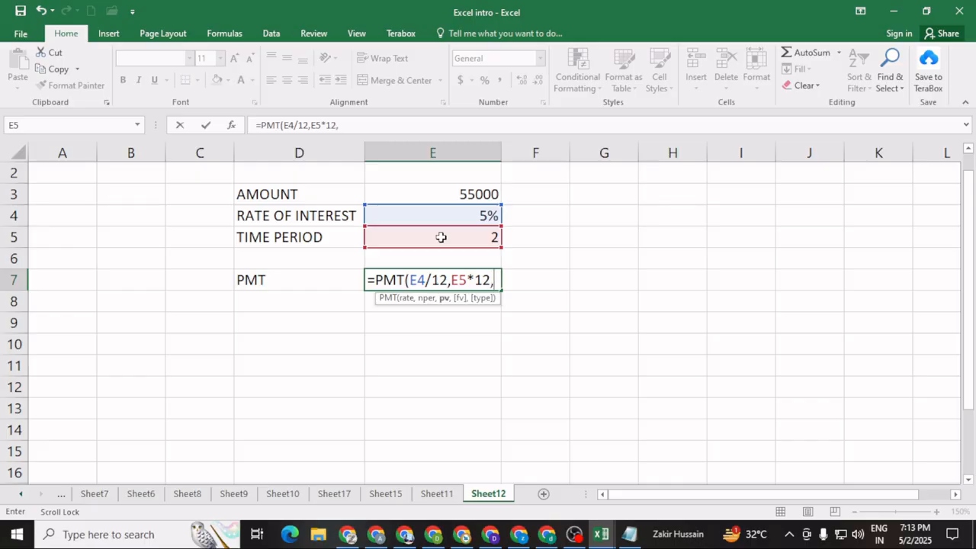
- Finish the PMT formula with E3 as the amount and apply the comma number style to E7
{"action": "left_click", "coordinate": [430, 194]}
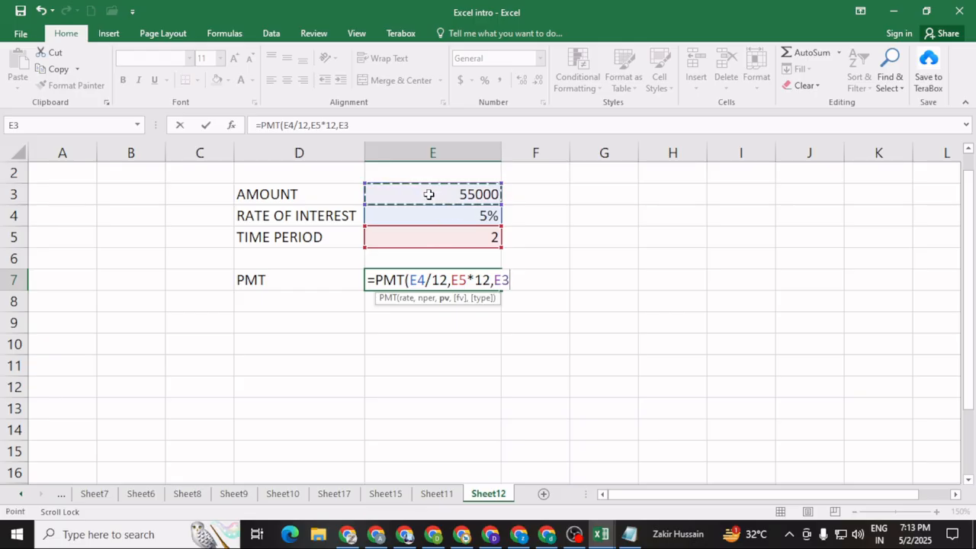
{"action": "type", "text": ")"}
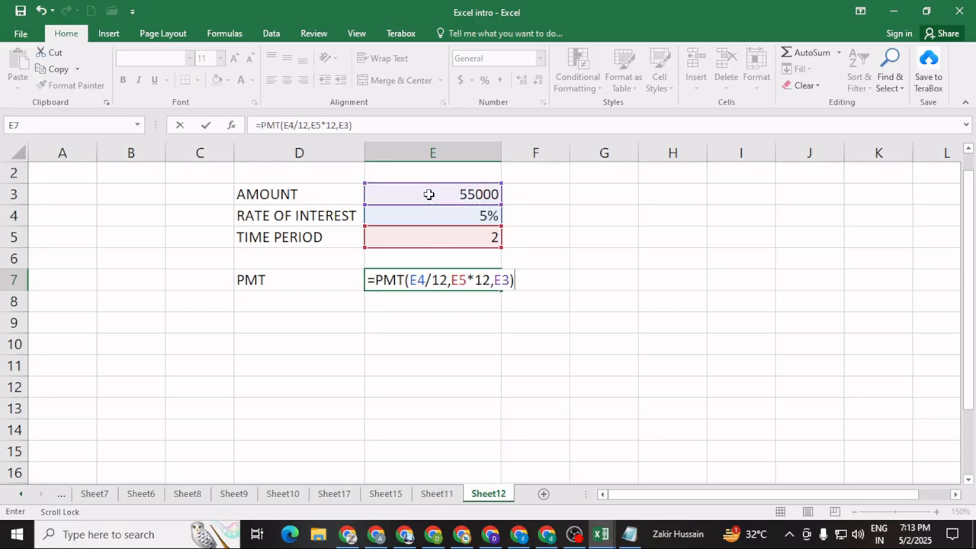
{"action": "key", "text": "Return"}
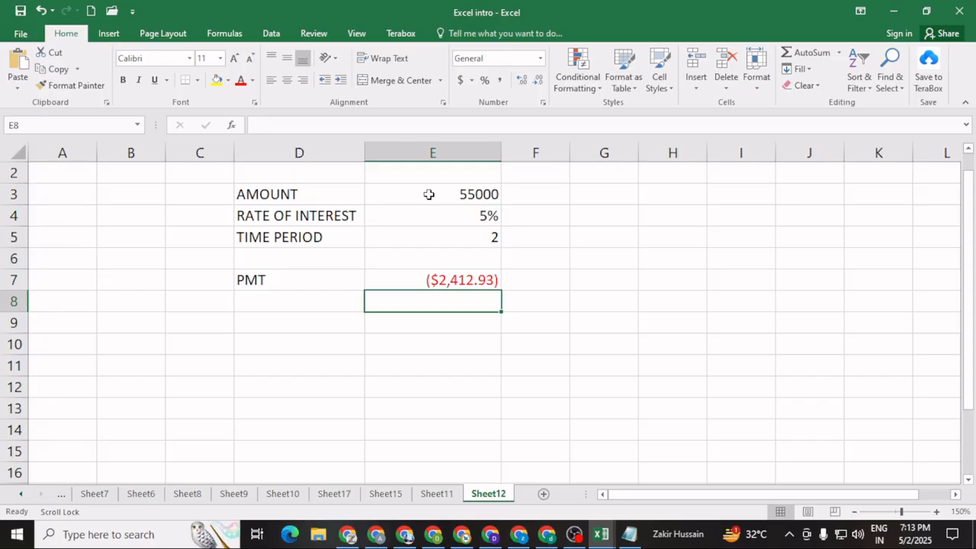
{"action": "left_click", "coordinate": [446, 282]}
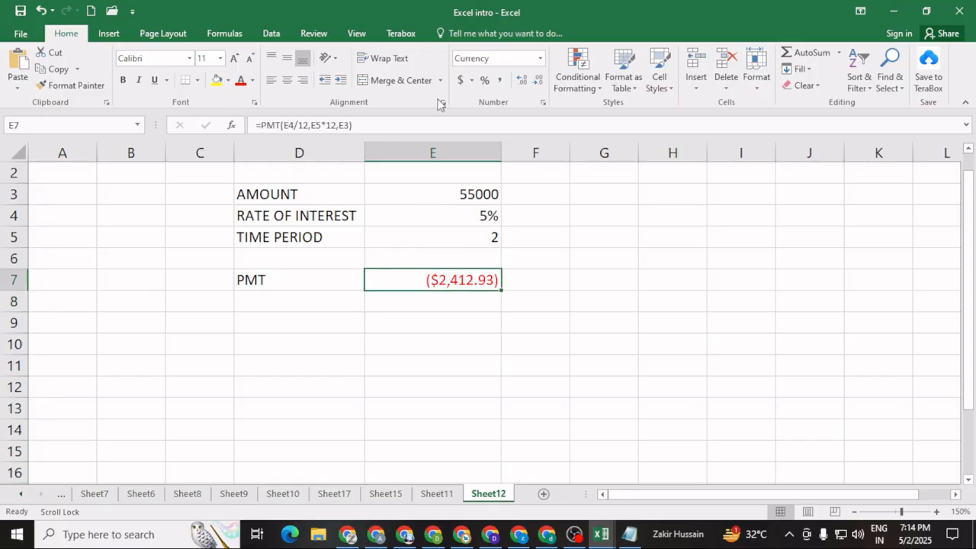
{"action": "left_click", "coordinate": [501, 79]}
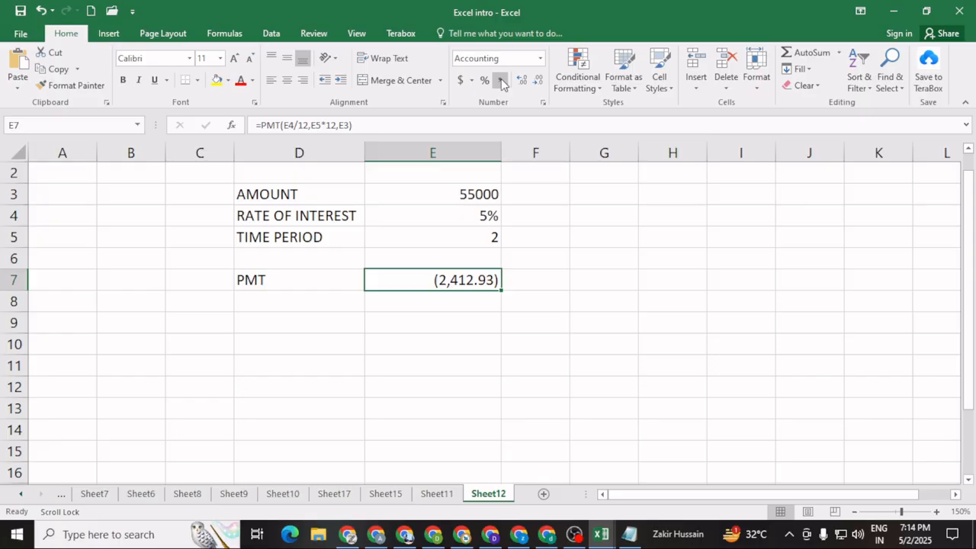
- Label cell D8 as IPMT and begin the formula =IPMT( in cell E8
{"action": "left_click", "coordinate": [256, 303]}
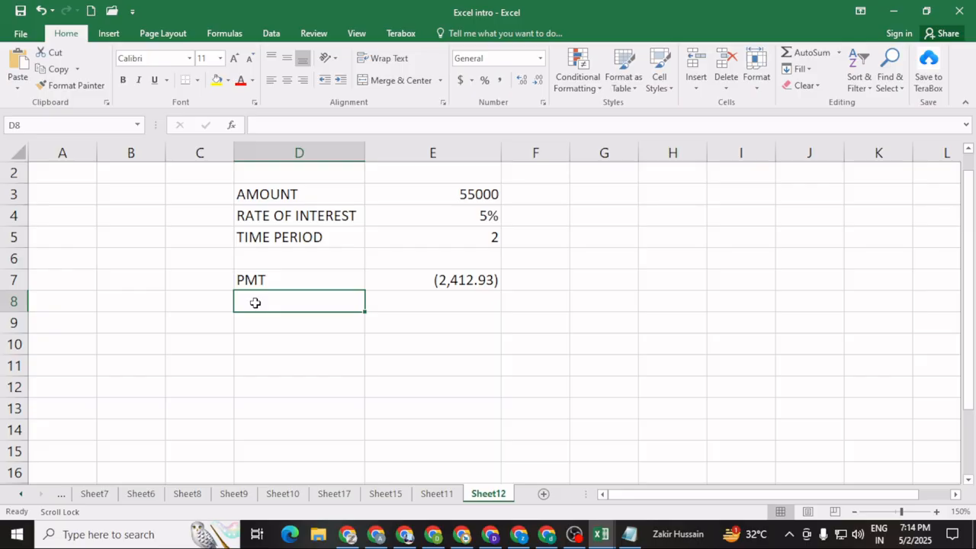
{"action": "type", "text": "IPMT"}
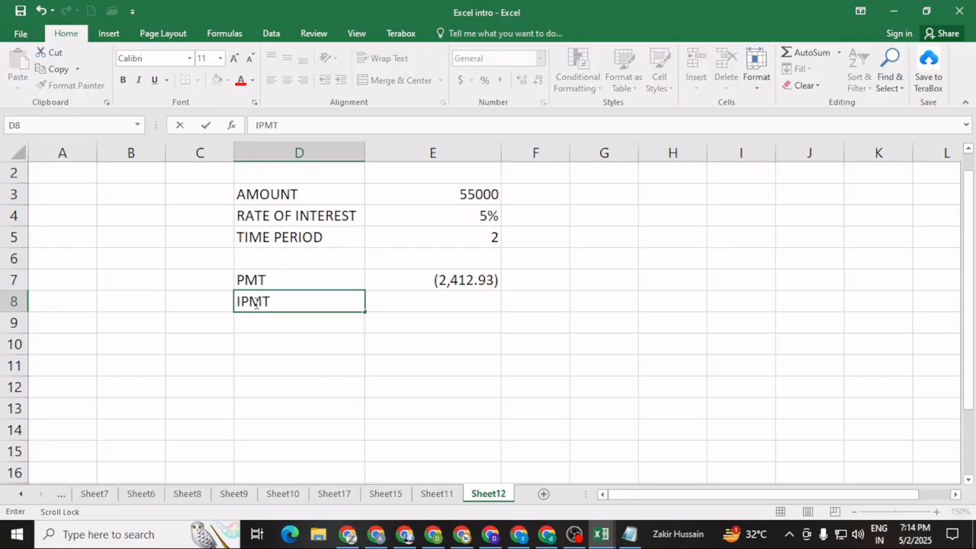
{"action": "left_click", "coordinate": [392, 304]}
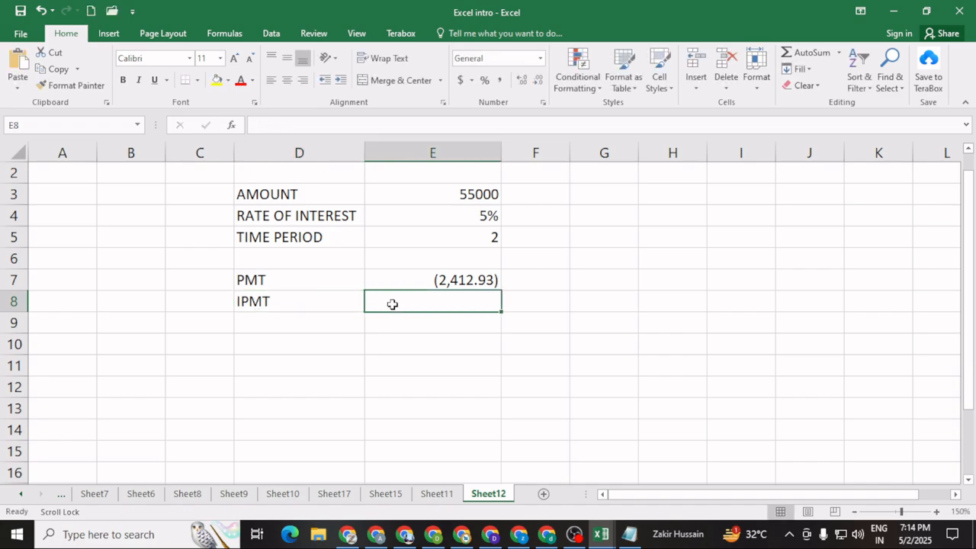
{"action": "type", "text": "=IP"}
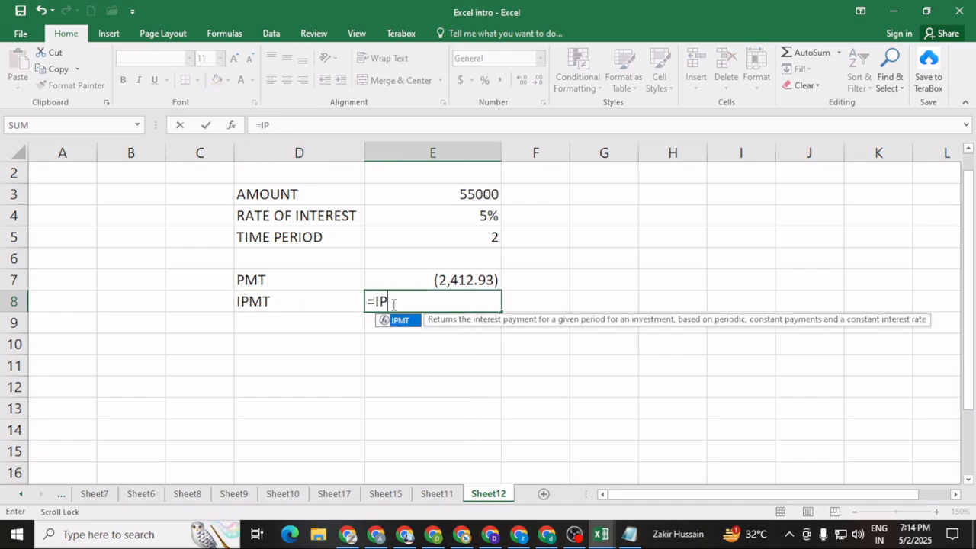
{"action": "type", "text": "MT("}
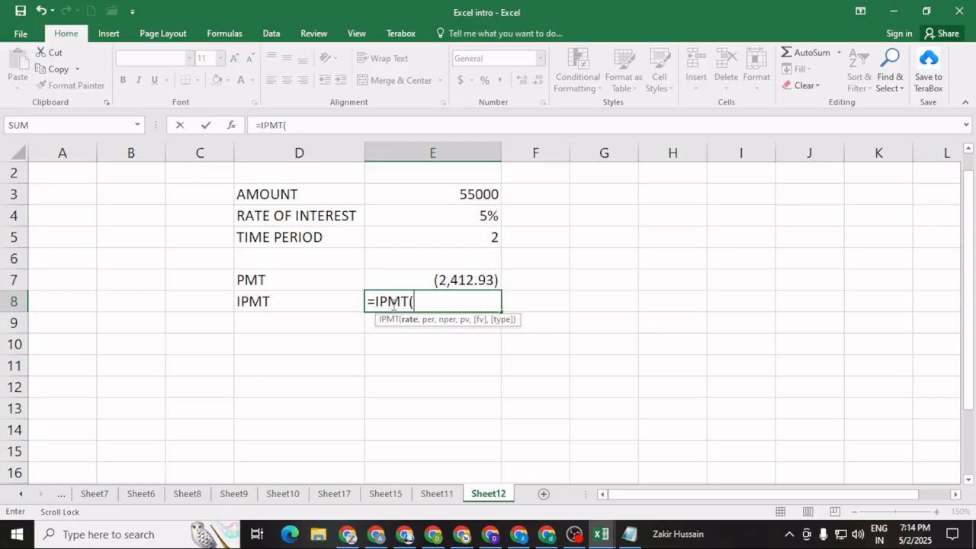
- Enter E4/12 and 1 as the rate and period arguments of the IPMT formula, checking the syntax in Notepad
{"action": "left_click", "coordinate": [441, 219]}
{"action": "type", "text": "/"}
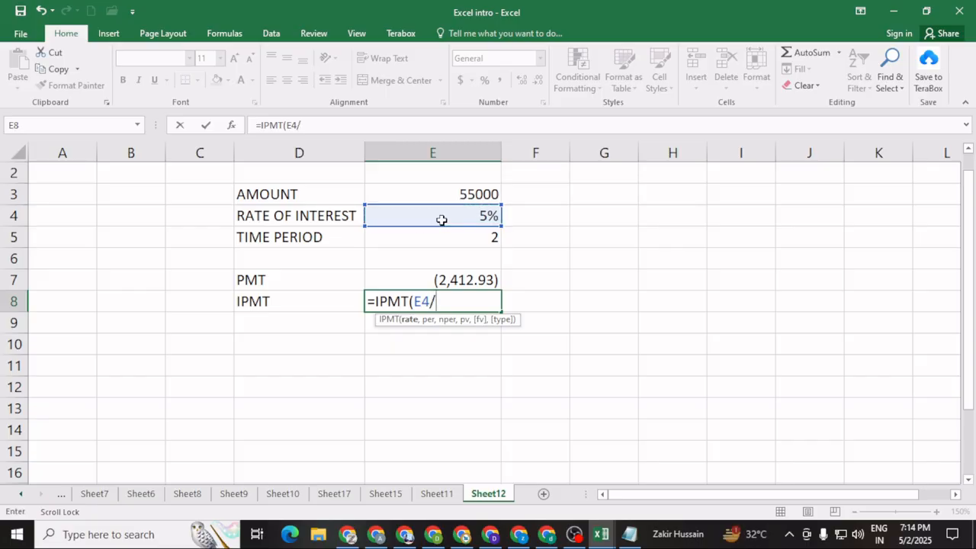
{"action": "type", "text": "12,"}
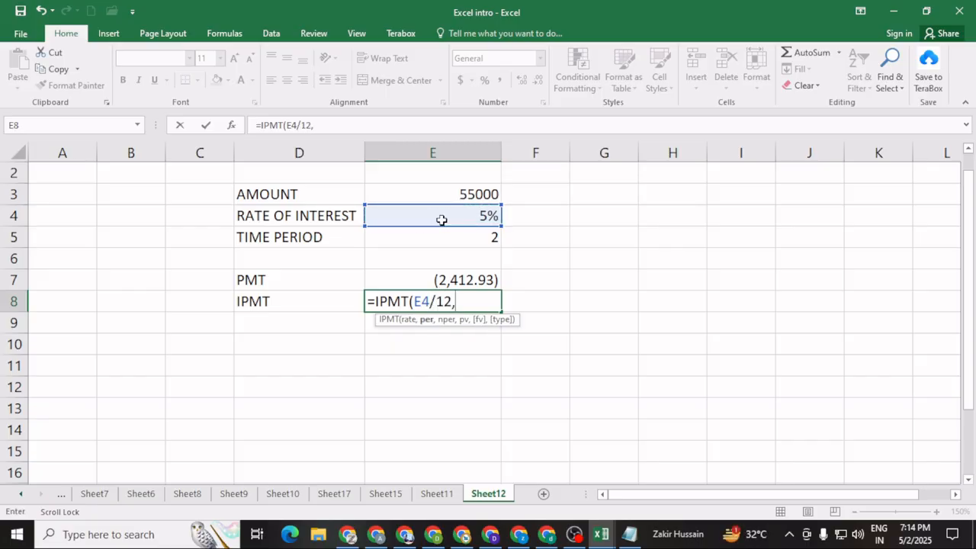
{"action": "key", "text": "alt+Tab"}
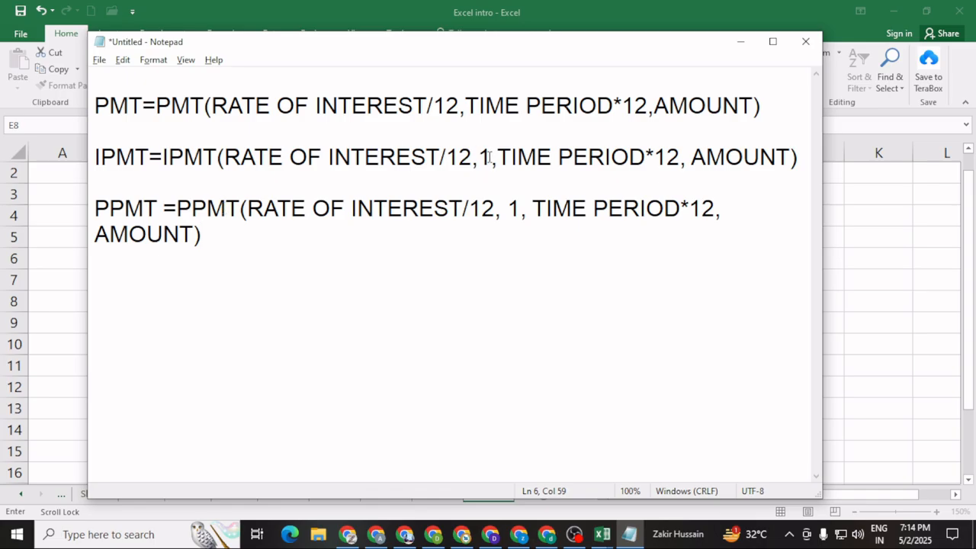
{"action": "key", "text": "alt+Tab"}
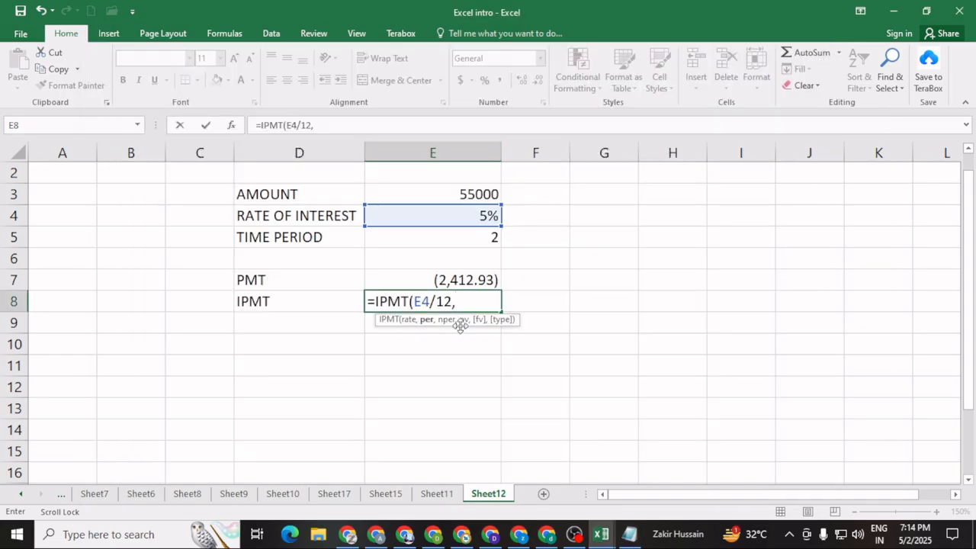
{"action": "type", "text": "1,"}
- Recheck the IPMT syntax in Notepad and complete the formula in E8 with the arguments E5*12 and E3
{"action": "key", "text": "alt+Tab"}
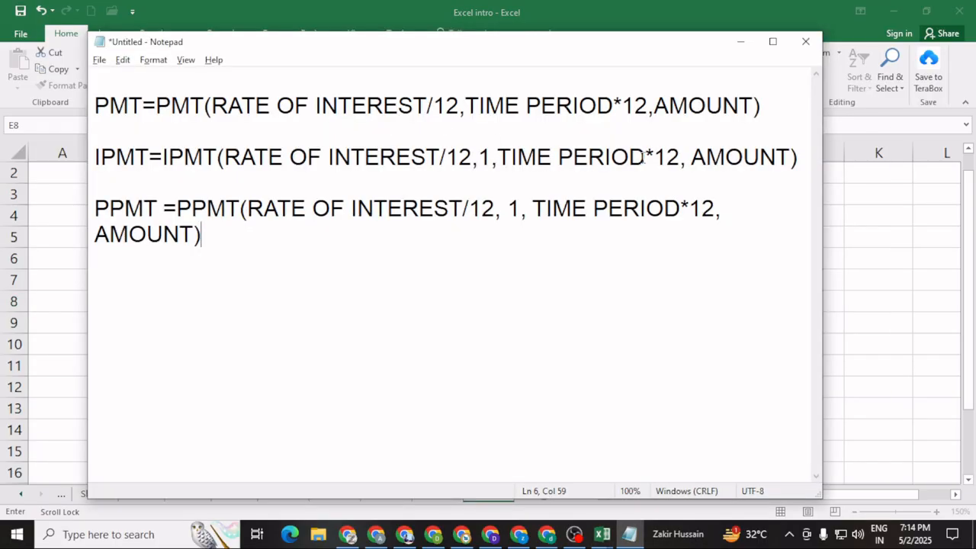
{"action": "key", "text": "alt+Tab"}
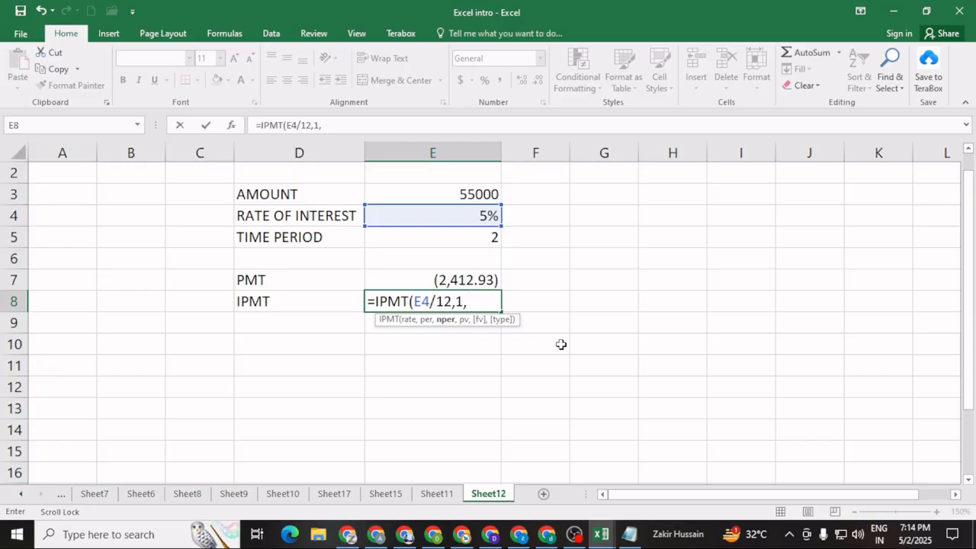
{"action": "left_click", "coordinate": [459, 236]}
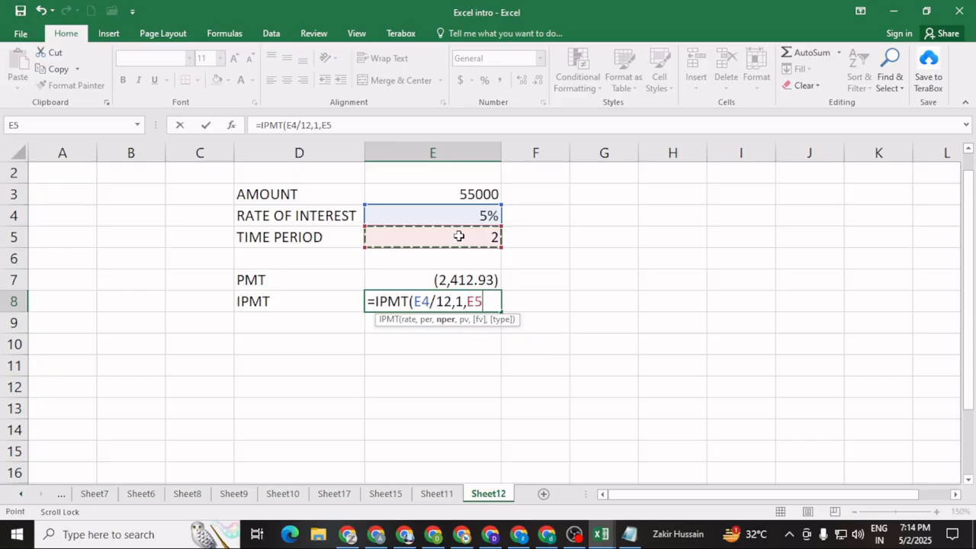
{"action": "type", "text": "*1"}
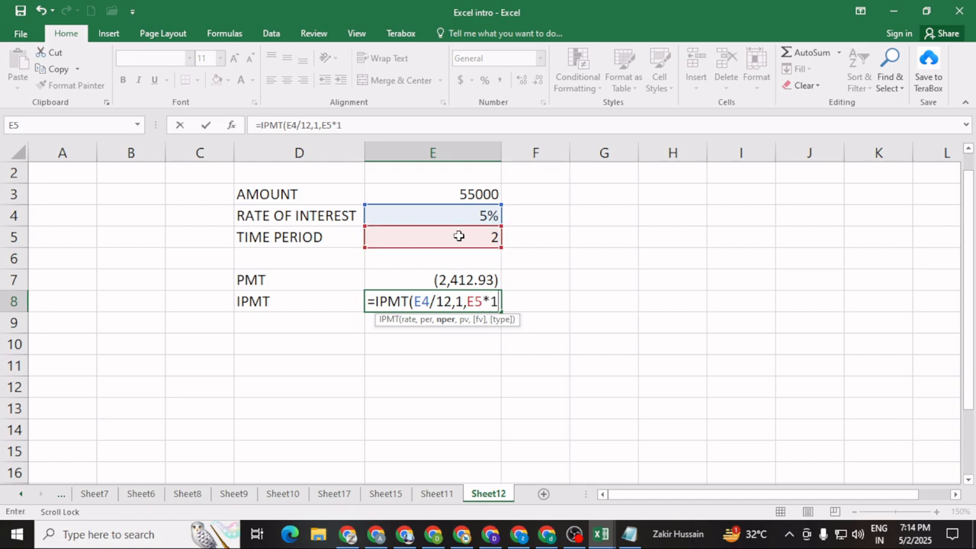
{"action": "type", "text": "2,"}
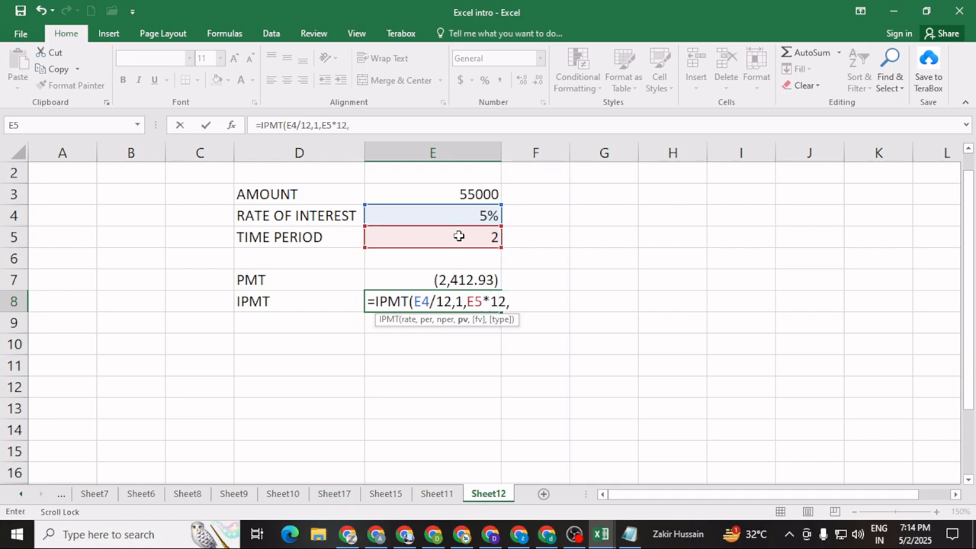
{"action": "left_click", "coordinate": [443, 196]}
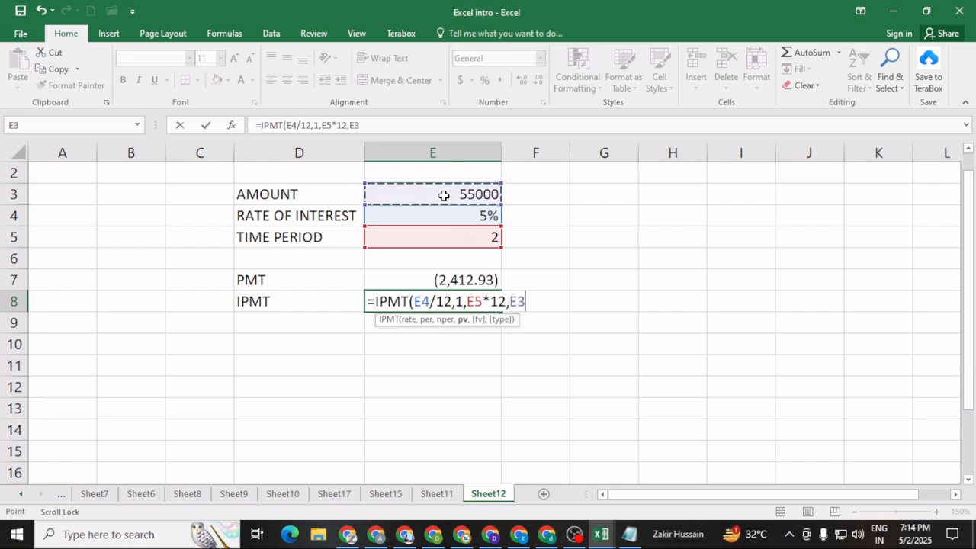
{"action": "type", "text": ")"}
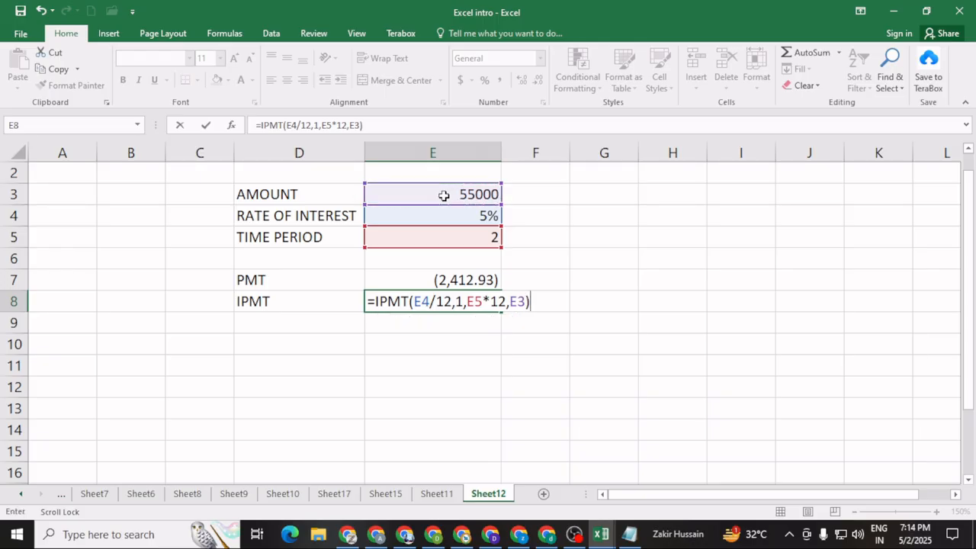
{"action": "key", "text": "Return"}
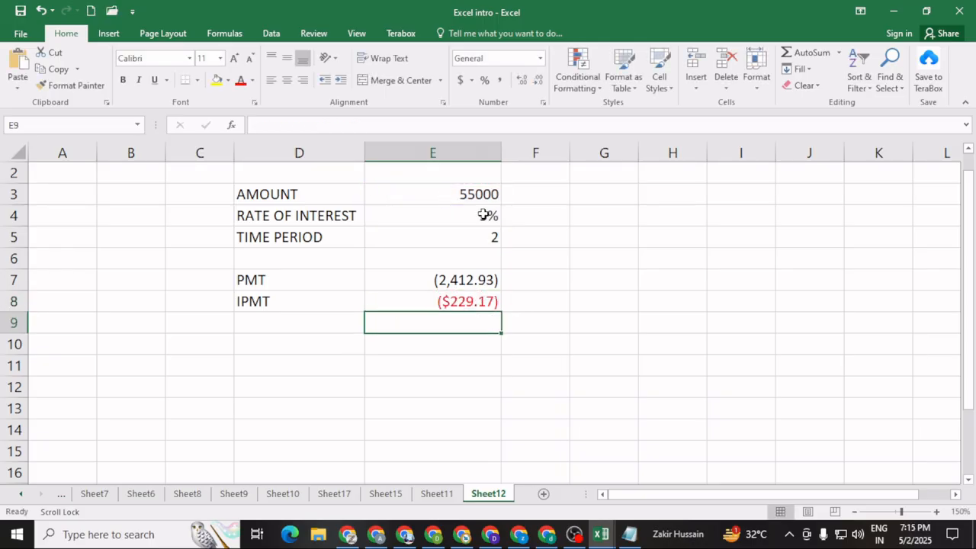
- Apply the comma number style to the IPMT result in E8 and select cell D9
{"action": "left_click", "coordinate": [443, 304]}
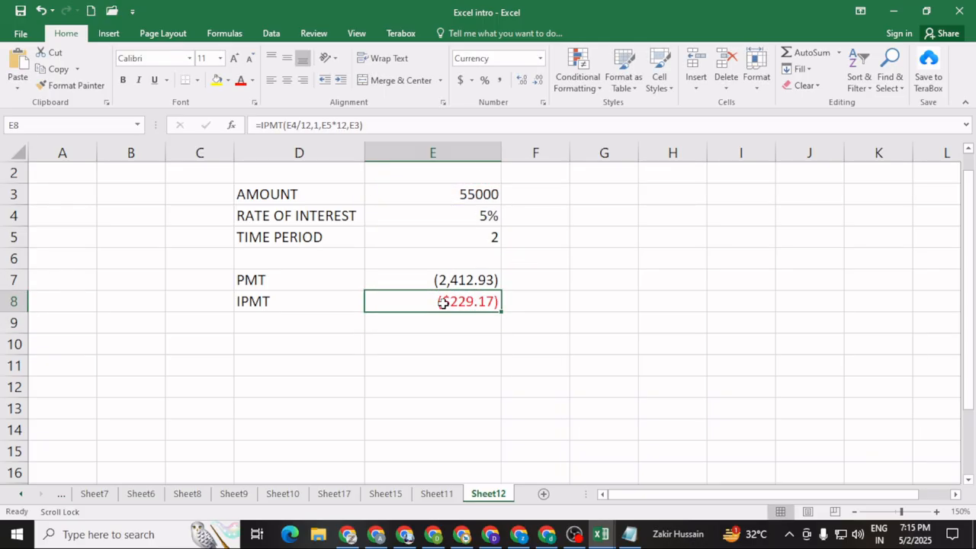
{"action": "left_click", "coordinate": [499, 81]}
{"action": "left_click", "coordinate": [279, 325]}
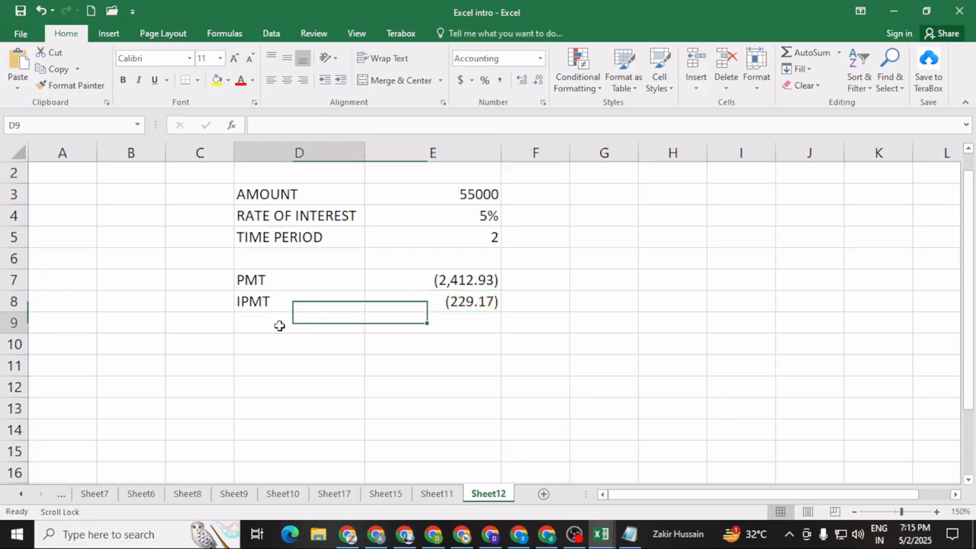
- Label cell D9 as PPMT and enter the text PMT=IPMT+PPMT in cell D11
{"action": "type", "text": "PPMT"}
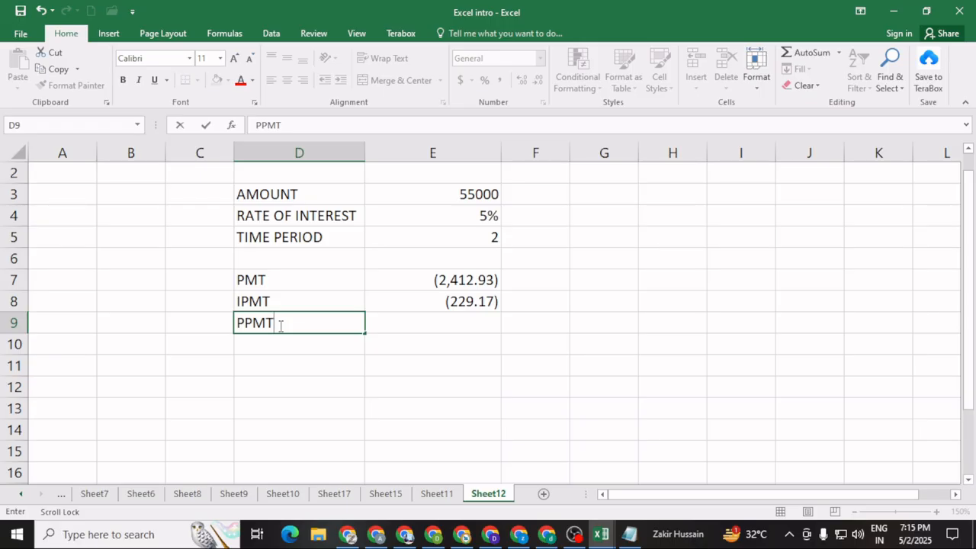
{"action": "left_click", "coordinate": [268, 366]}
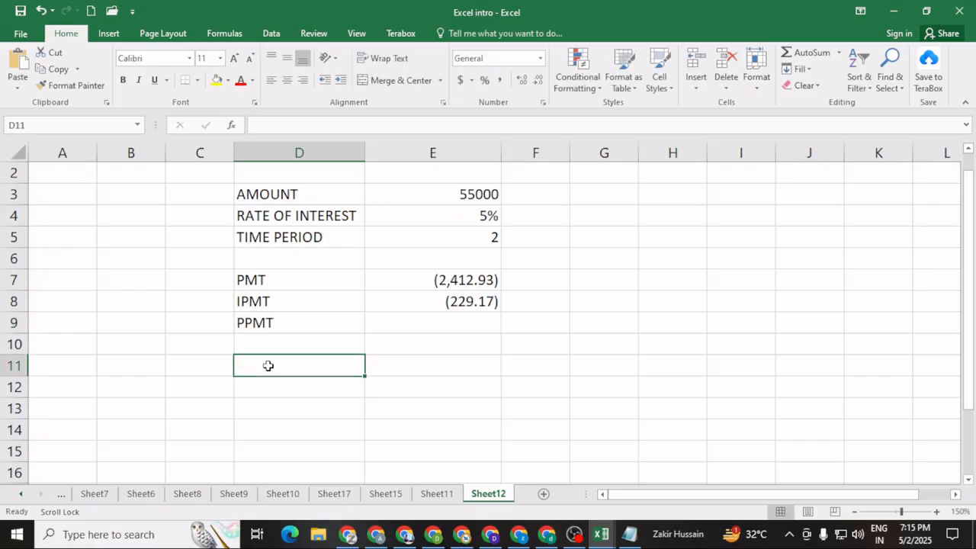
{"action": "type", "text": "PMT="}
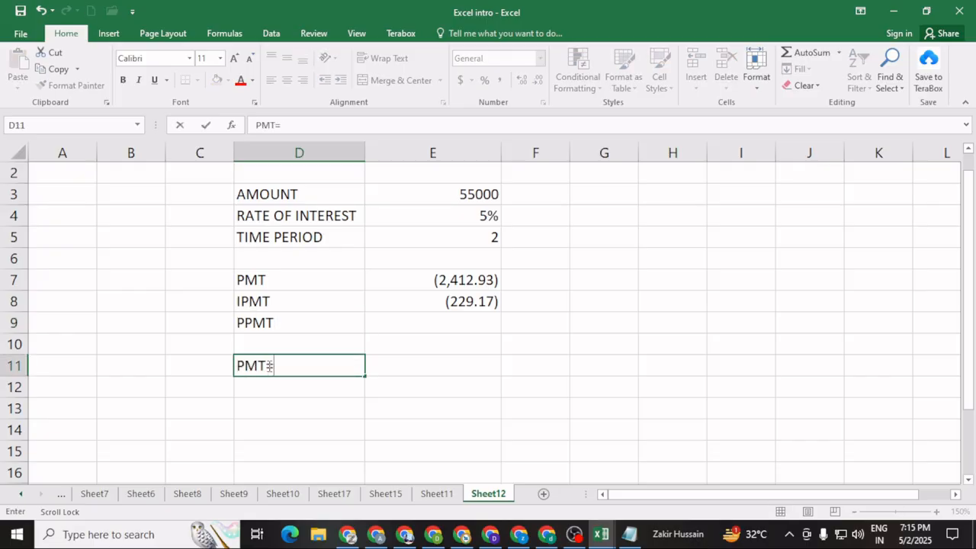
{"action": "type", "text": "IPMT+PPMT"}
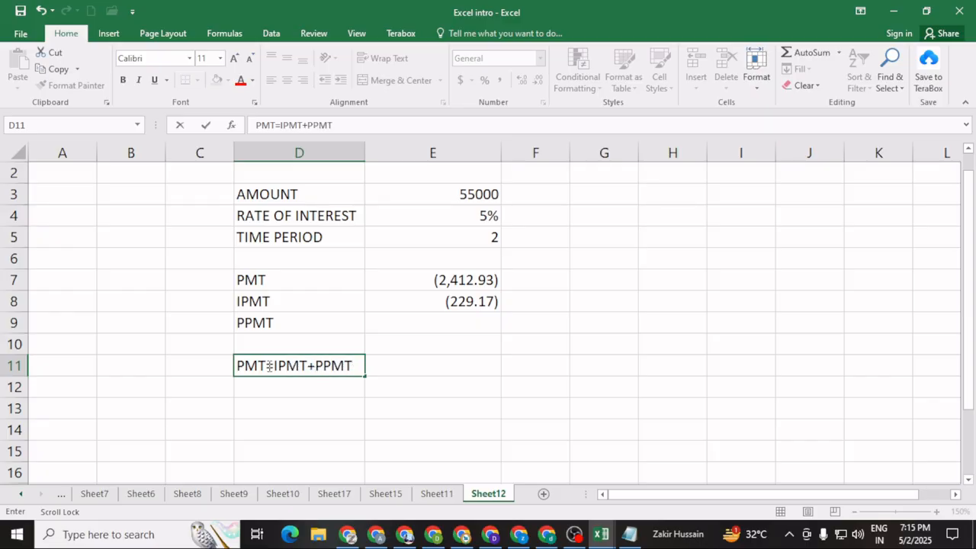
{"action": "left_click", "coordinate": [409, 416]}
{"action": "left_click", "coordinate": [399, 365]}
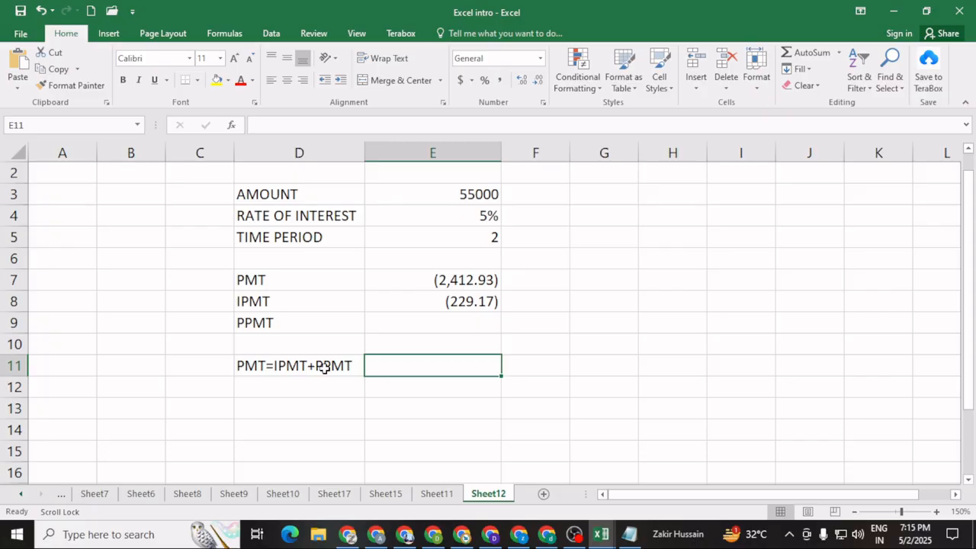
- Begin the formula =PPMT( in cell E9 and check the PPMT syntax in Notepad
{"action": "left_click", "coordinate": [406, 318]}
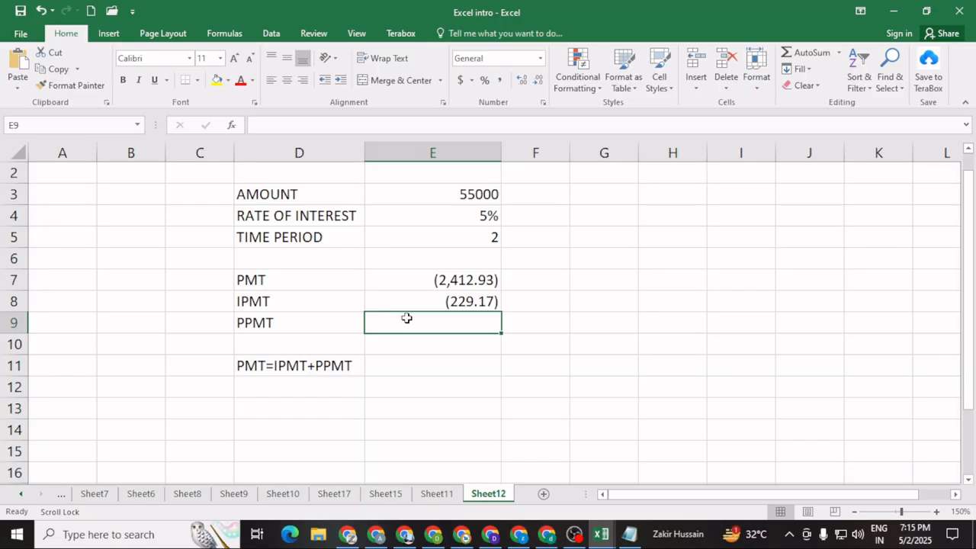
{"action": "type", "text": "=PPM"}
{"action": "type", "text": "T"}
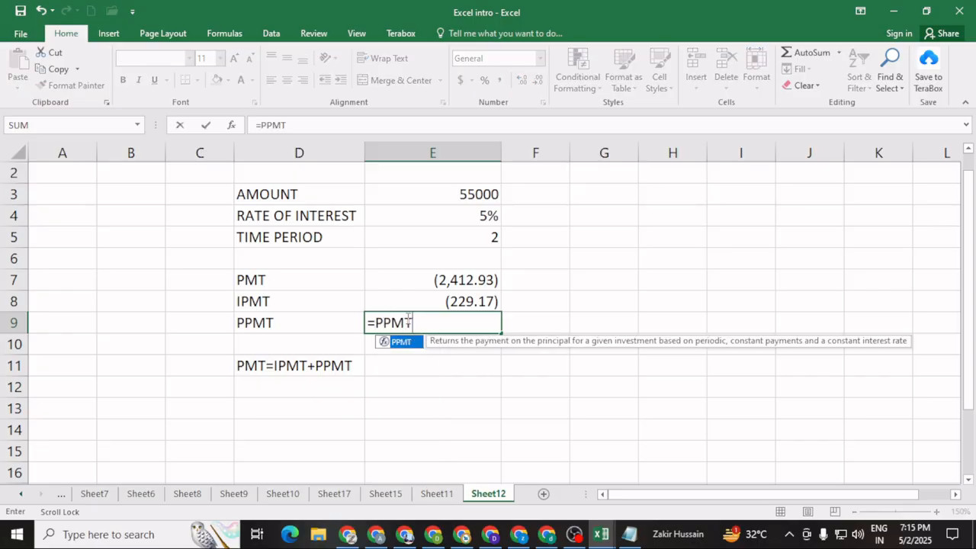
{"action": "type", "text": "("}
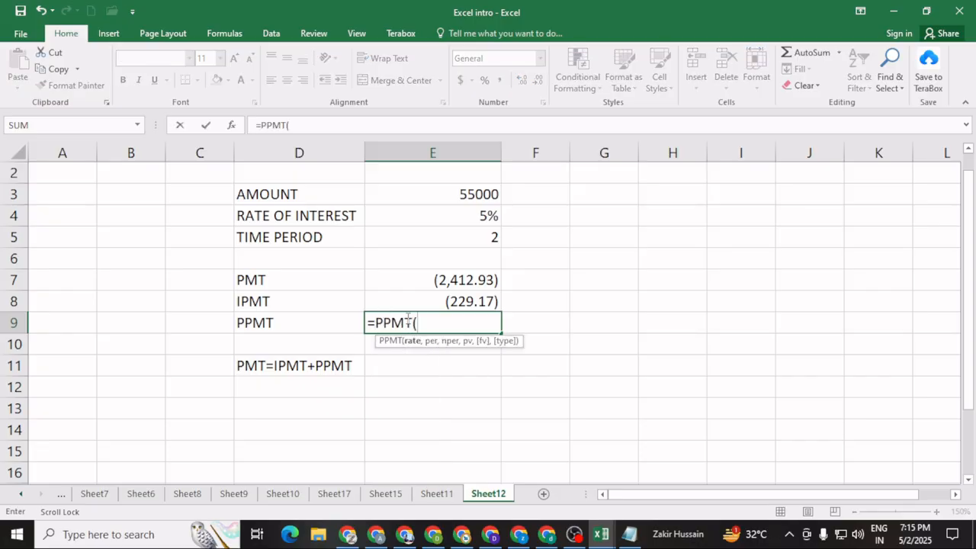
{"action": "key", "text": "alt+Tab"}
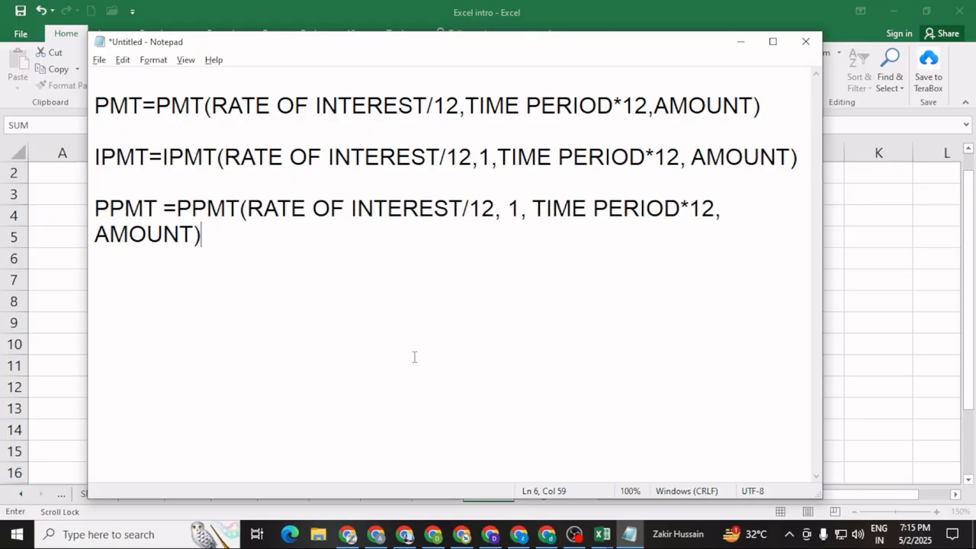
{"action": "key", "text": "alt+Tab"}
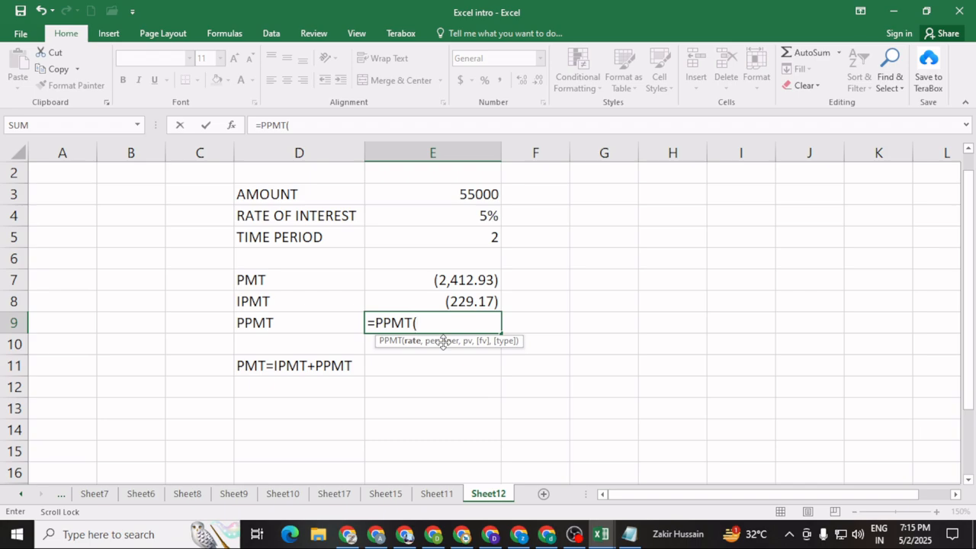
- Complete the PPMT formula in E9 with the arguments E4/12, 1, E5*12 and E3, and apply the comma number style to the result
{"action": "left_click", "coordinate": [450, 214]}
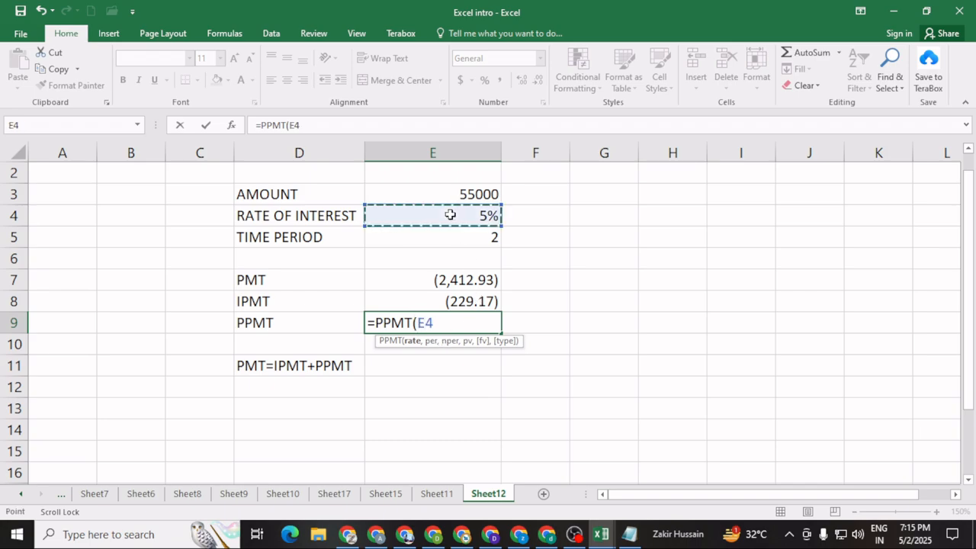
{"action": "type", "text": "/1"}
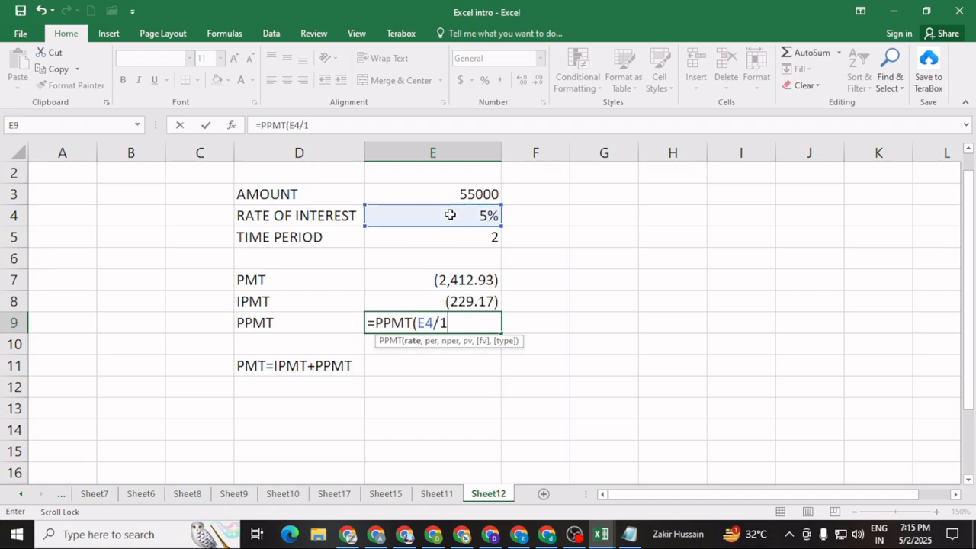
{"action": "type", "text": "2,"}
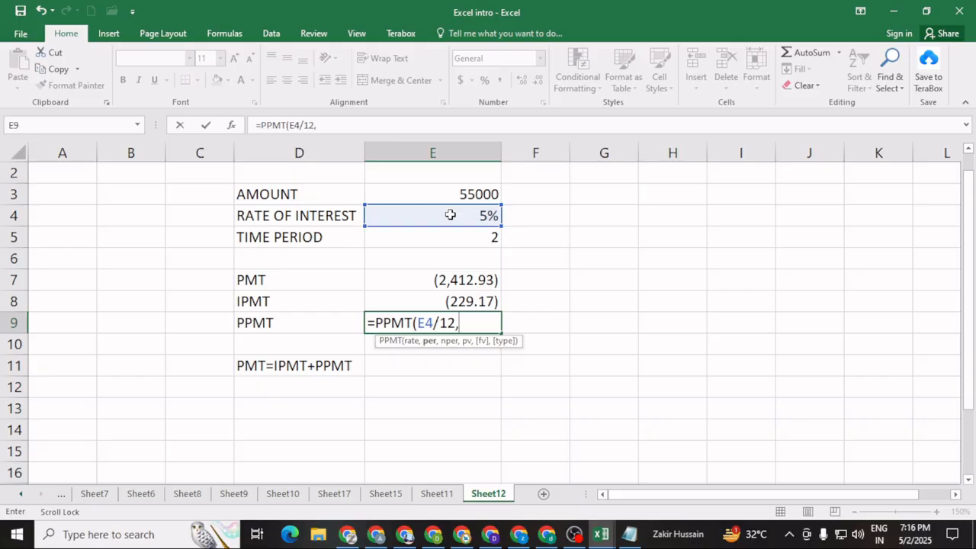
{"action": "type", "text": "1,"}
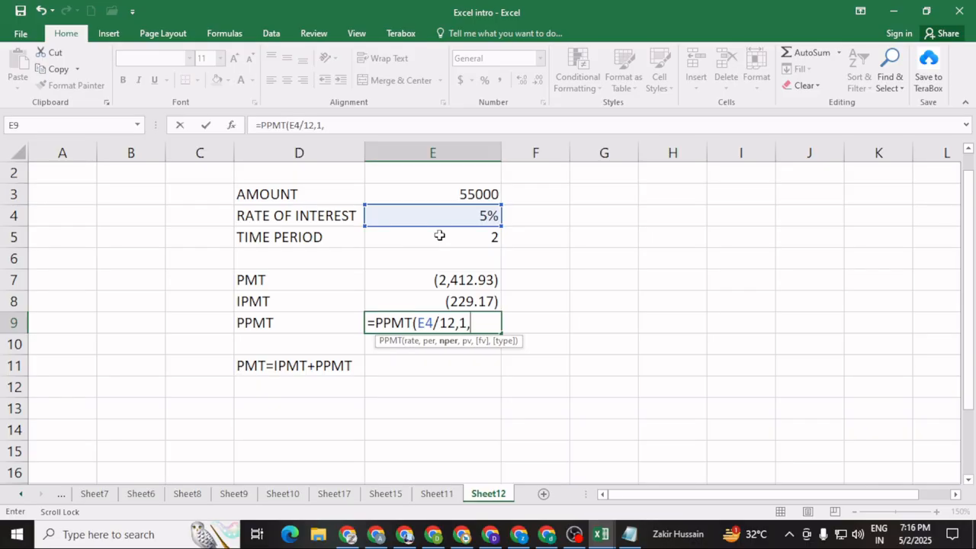
{"action": "left_click", "coordinate": [439, 236]}
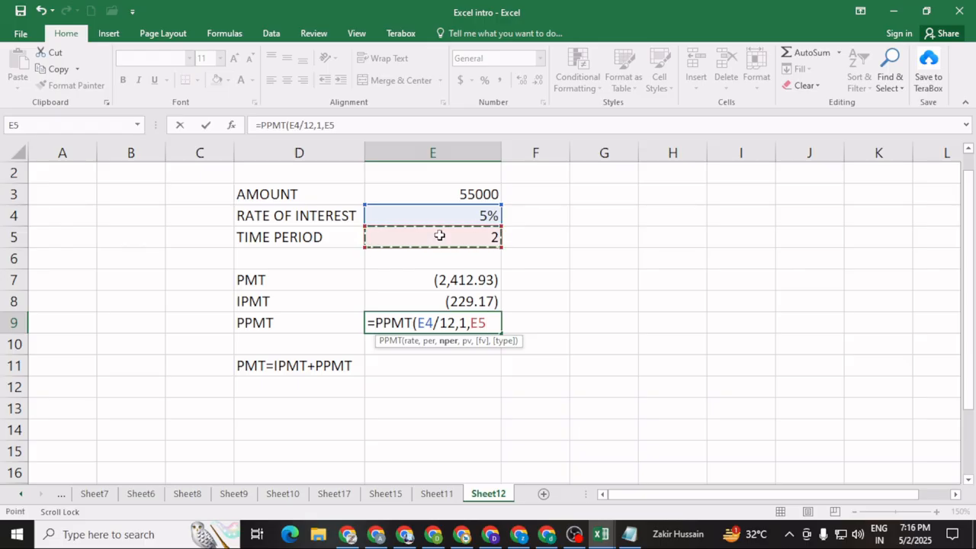
{"action": "type", "text": "*"}
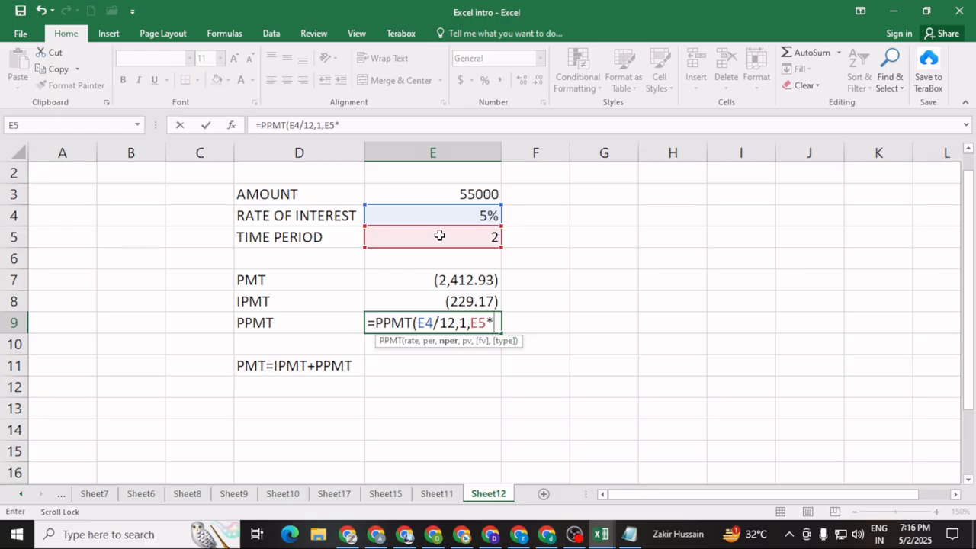
{"action": "type", "text": "12,"}
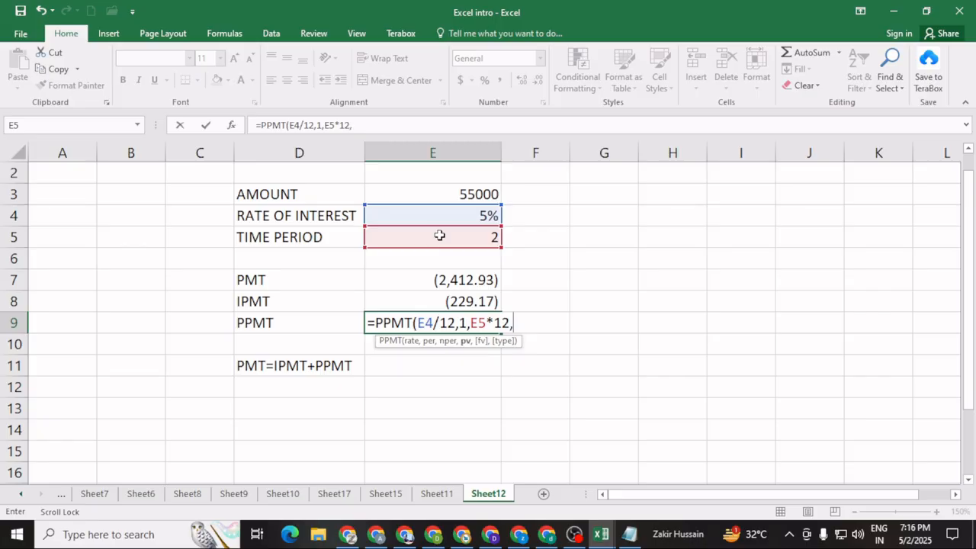
{"action": "left_click", "coordinate": [428, 193]}
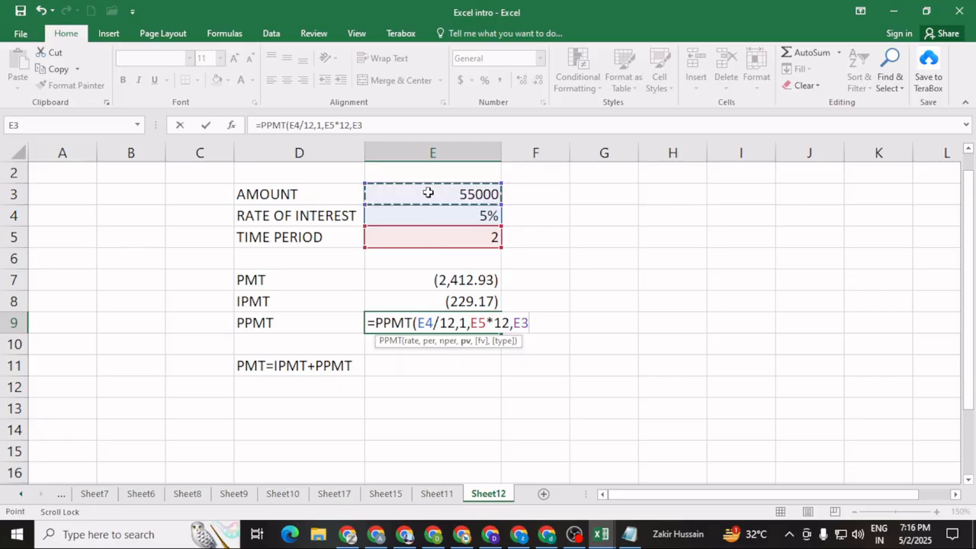
{"action": "type", "text": ")"}
{"action": "key", "text": "Return"}
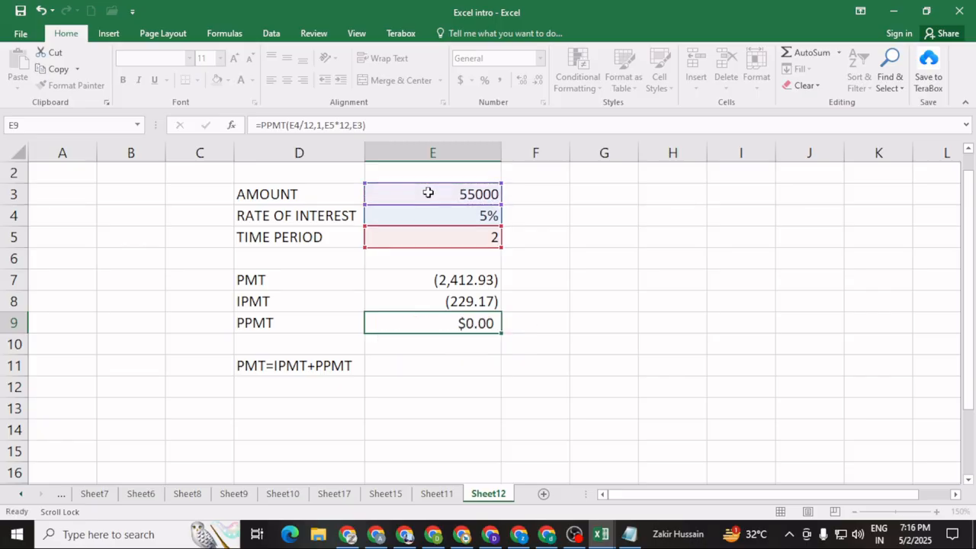
{"action": "left_click", "coordinate": [446, 320]}
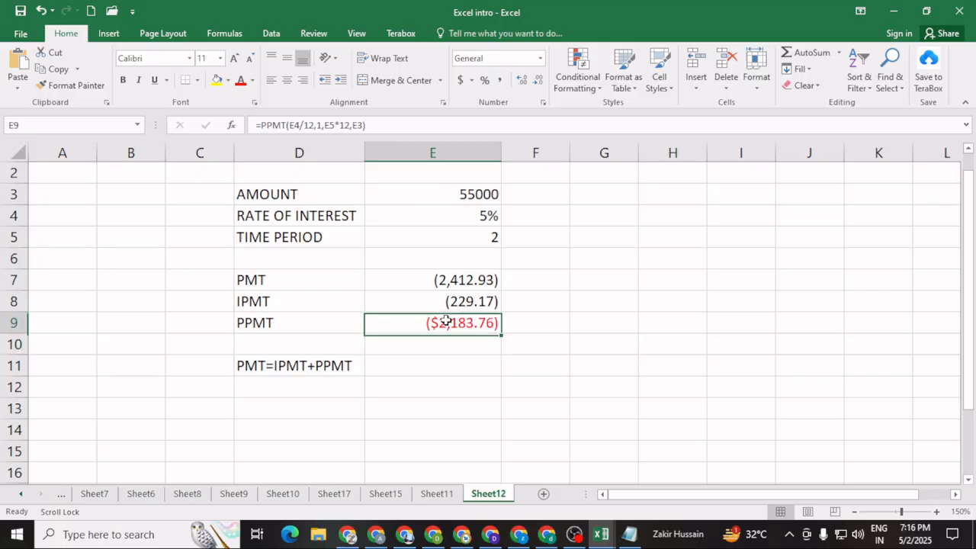
{"action": "left_click", "coordinate": [500, 80]}
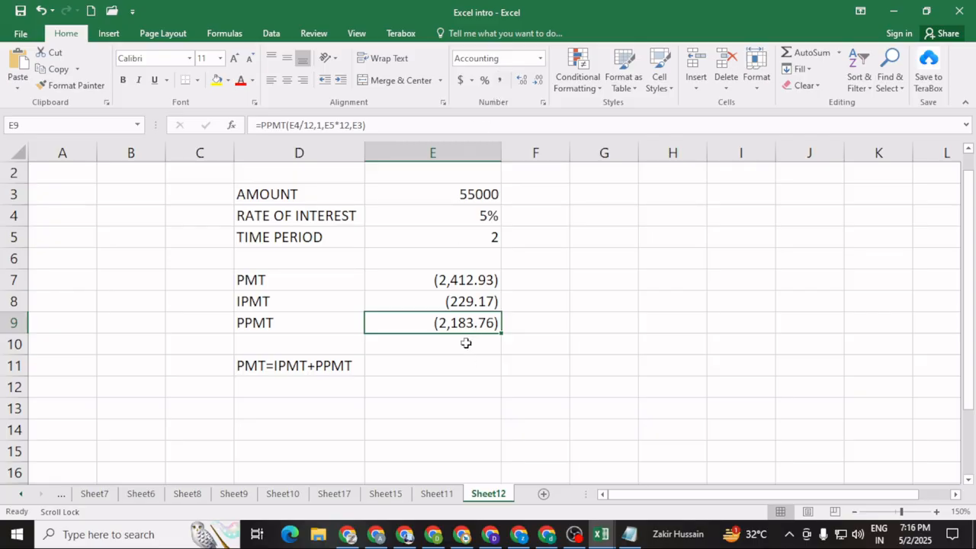
- Add the PPMT and IPMT results in cell E11 with the formula =E9+E8
{"action": "left_click", "coordinate": [424, 366]}
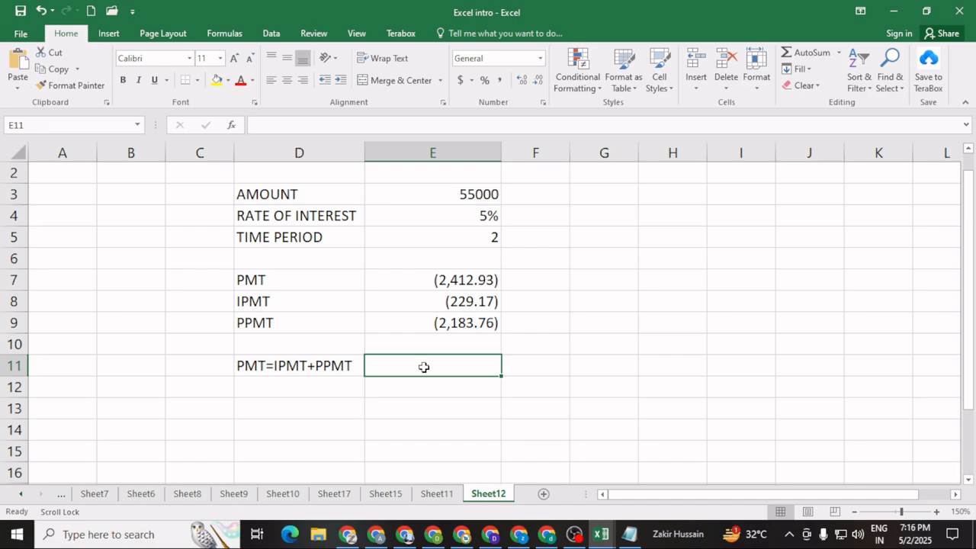
{"action": "left_click", "coordinate": [454, 323]}
{"action": "left_click", "coordinate": [461, 302]}
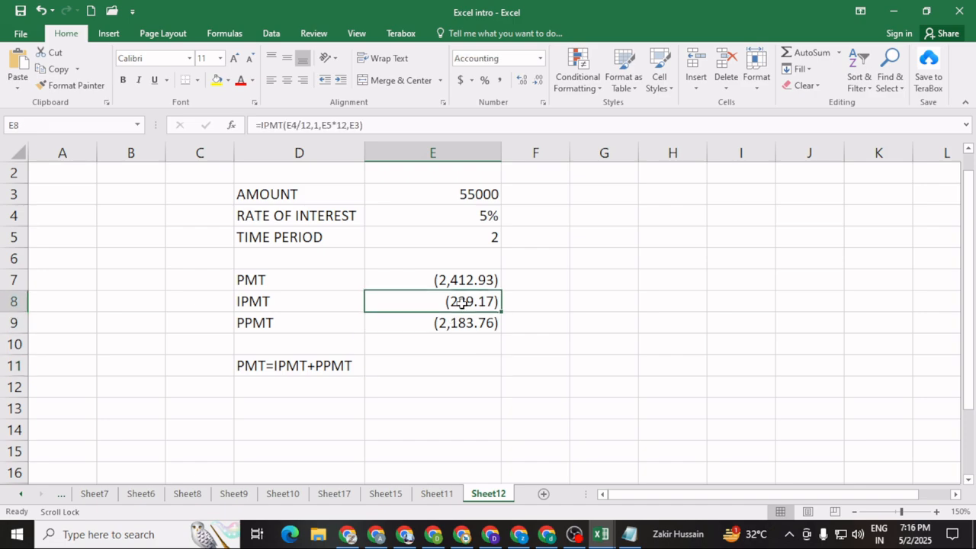
{"action": "left_click", "coordinate": [460, 281]}
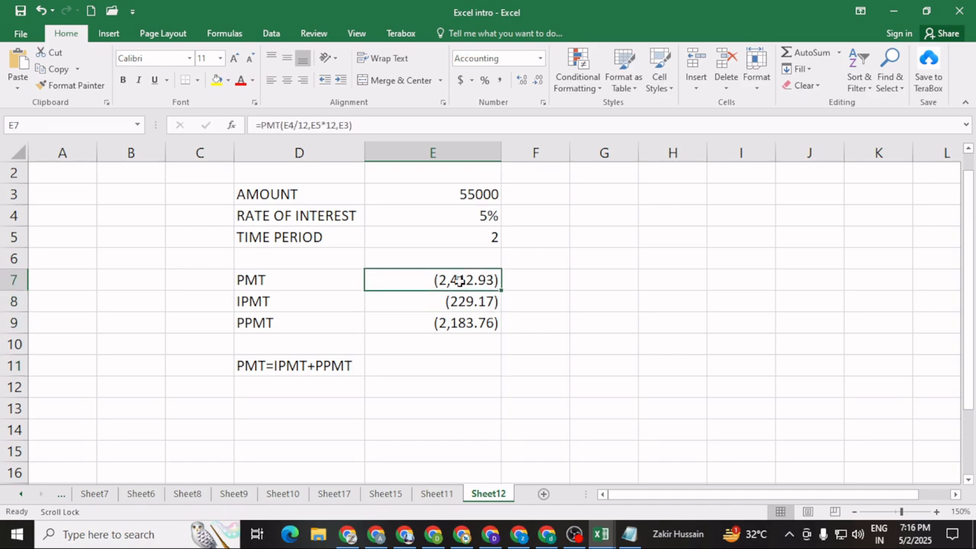
{"action": "left_click", "coordinate": [406, 372]}
{"action": "type", "text": "="}
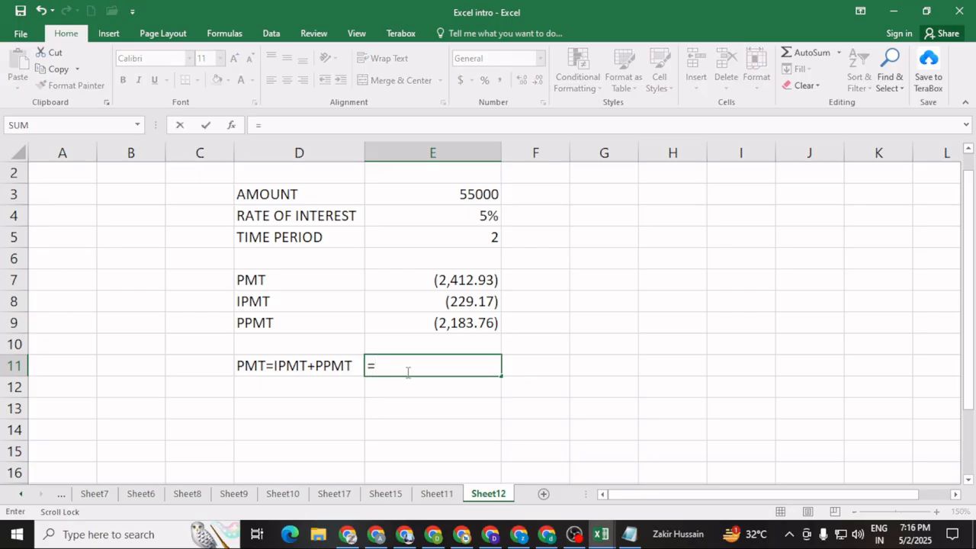
{"action": "left_click", "coordinate": [462, 324]}
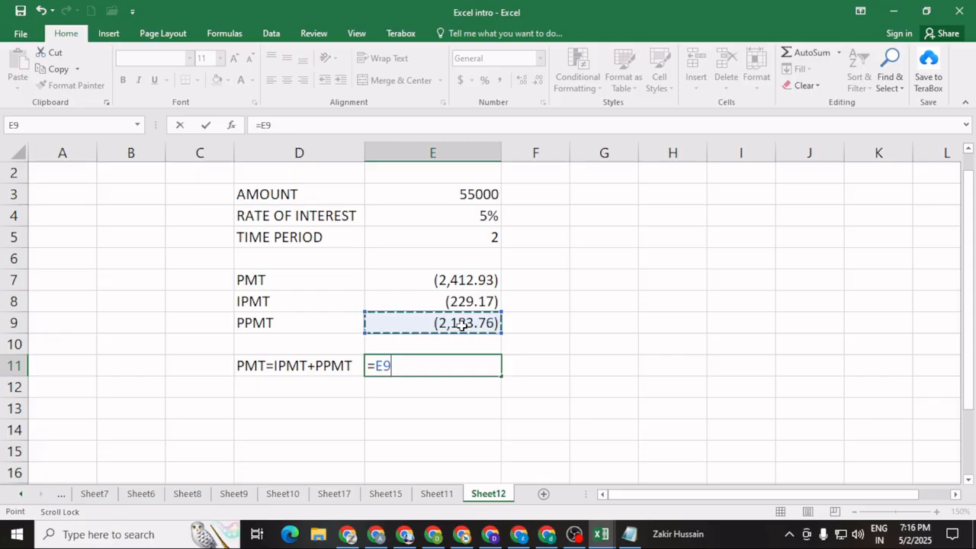
{"action": "type", "text": "+"}
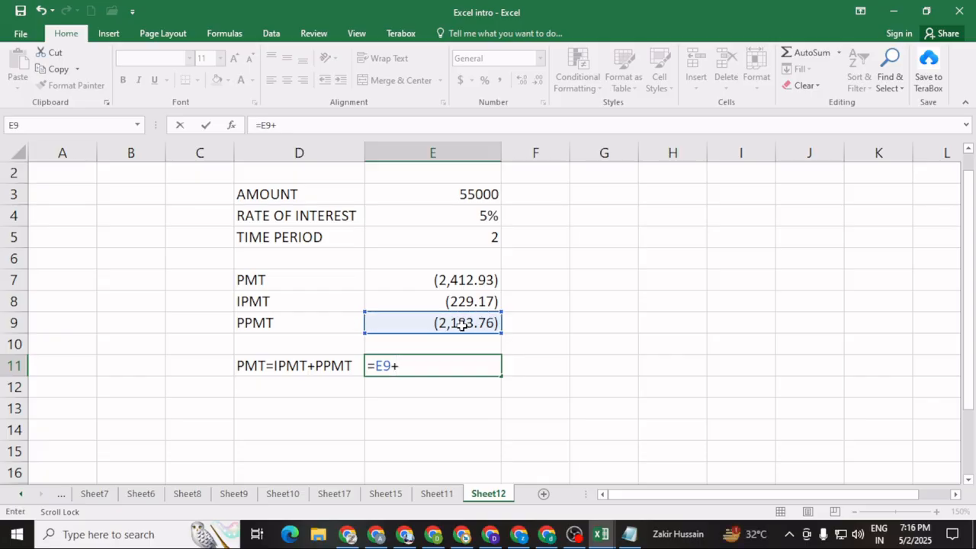
{"action": "left_click", "coordinate": [468, 303]}
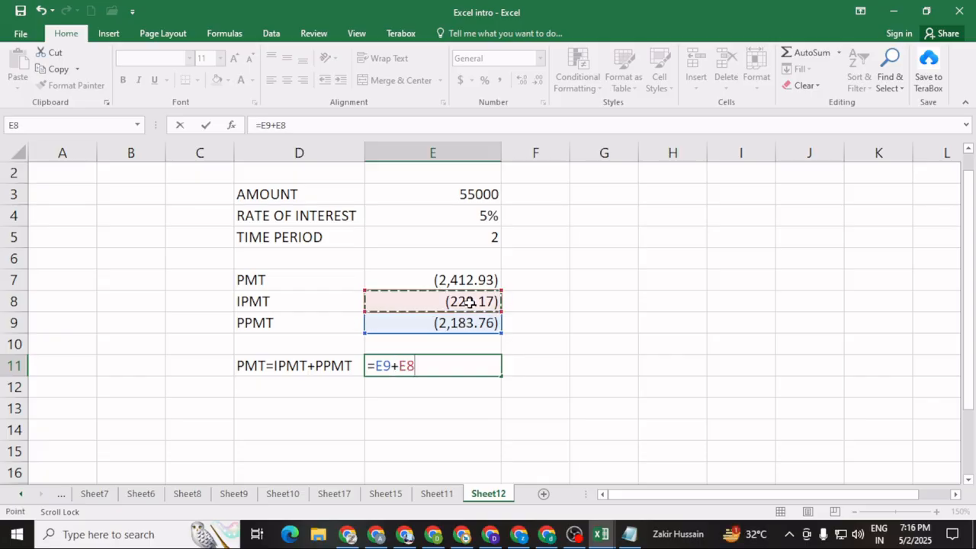
{"action": "key", "text": "Return"}
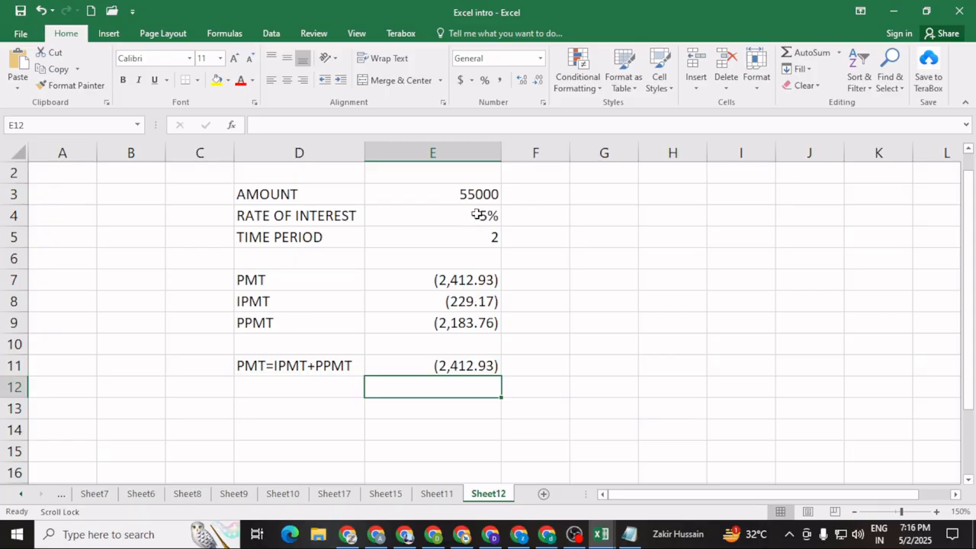
- Change the loan amount in cell E3 to 155000
{"action": "double_click", "coordinate": [462, 193]}
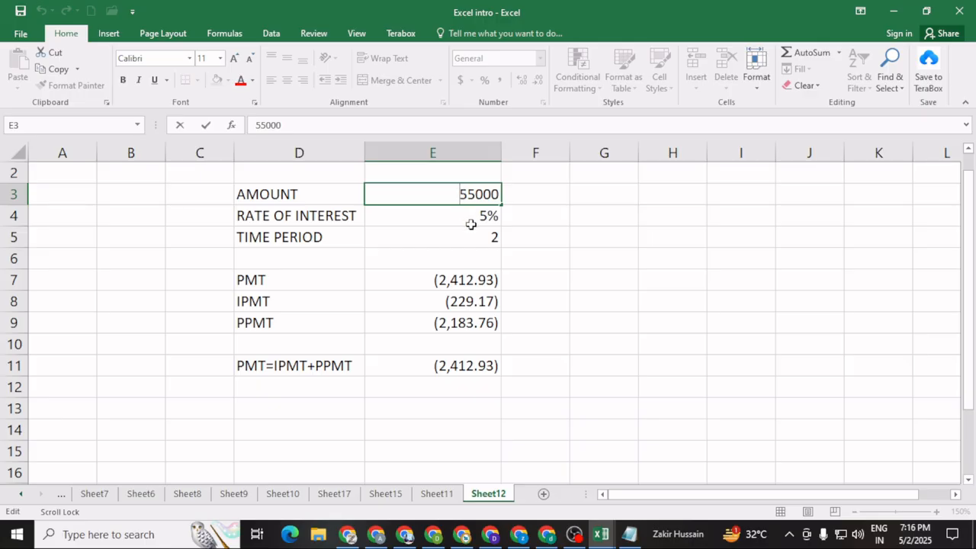
{"action": "type", "text": "1"}
{"action": "left_click", "coordinate": [530, 234]}
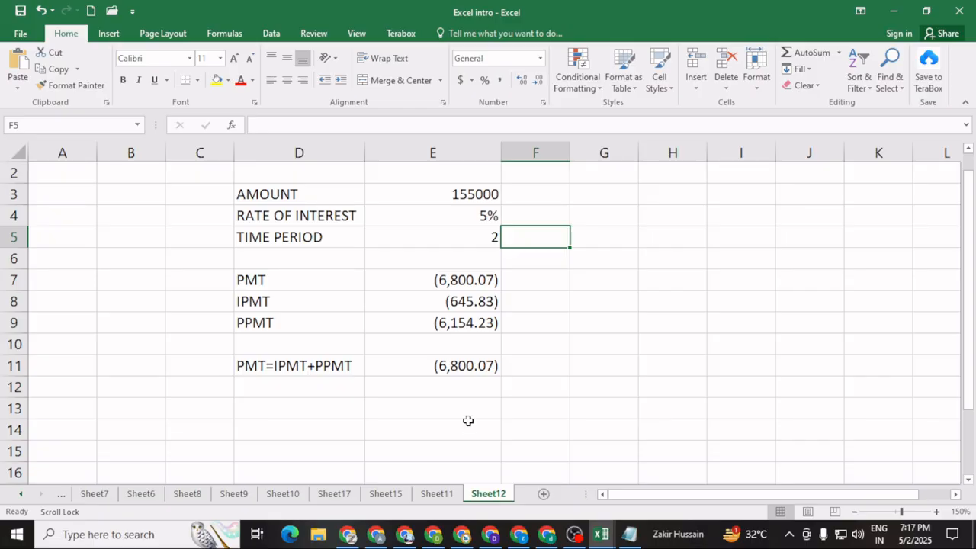
- Change the rate of interest in cell E4 to 4%
{"action": "double_click", "coordinate": [482, 217]}
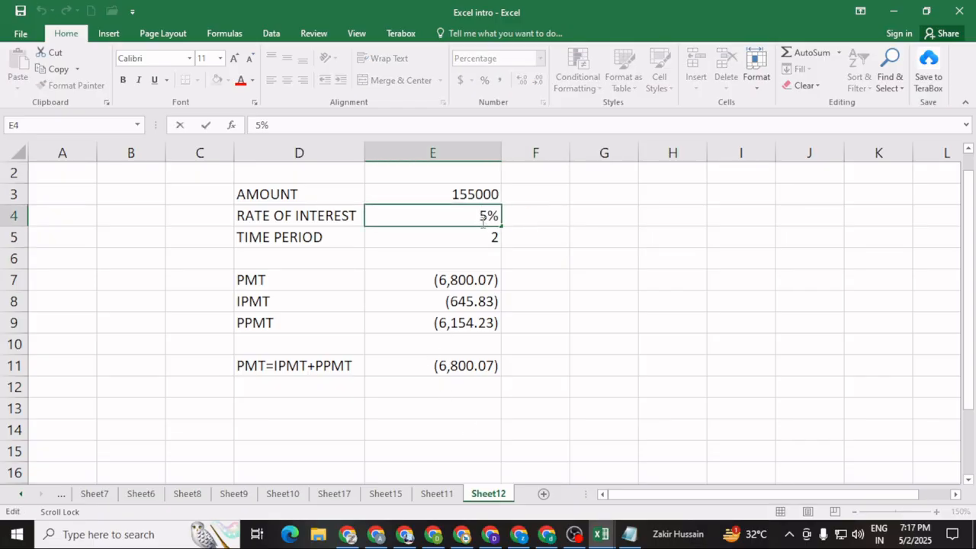
{"action": "key", "text": "Delete"}
{"action": "type", "text": "4"}
{"action": "key", "text": "Return"}
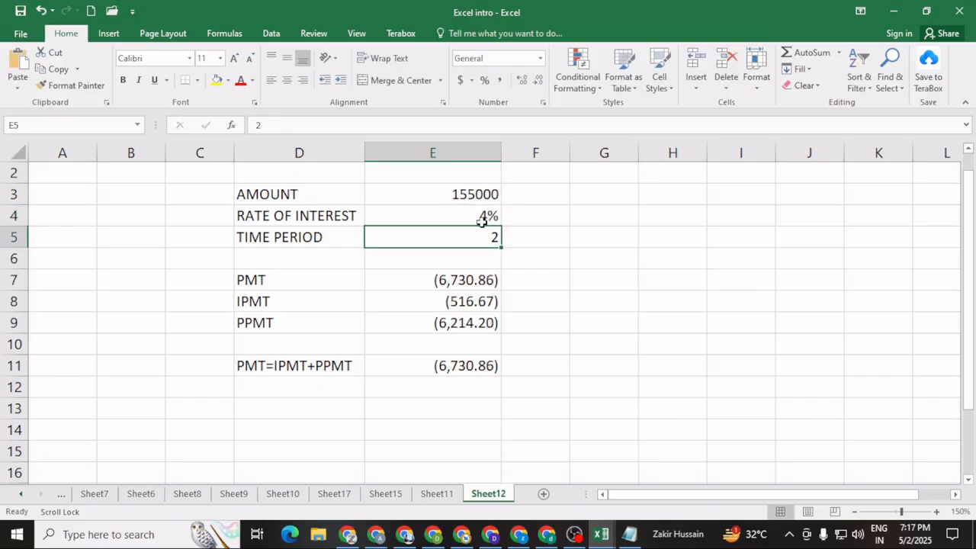
- Change the time period in cell E5 to 3
{"action": "double_click", "coordinate": [492, 236]}
{"action": "key", "text": "BackSpace"}
{"action": "type", "text": "3"}
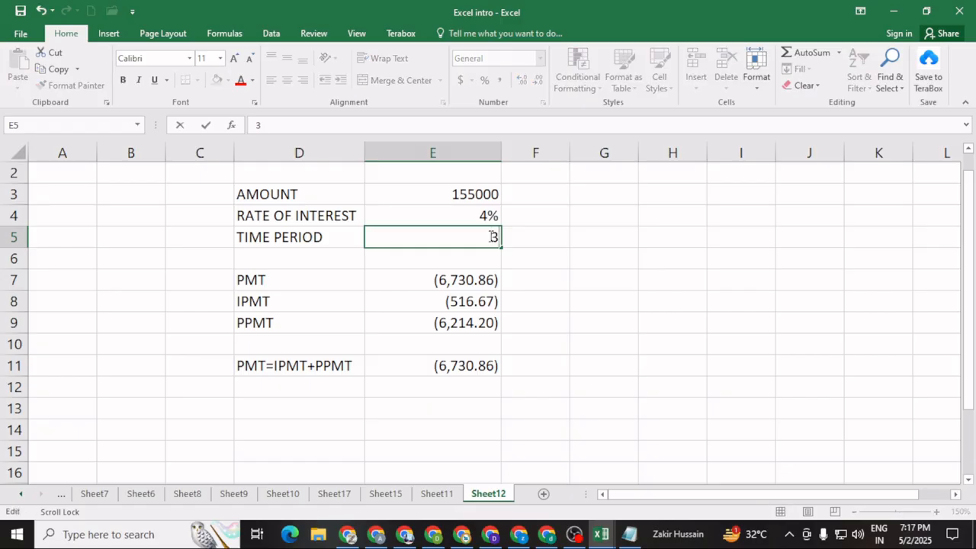
{"action": "left_click", "coordinate": [565, 311]}
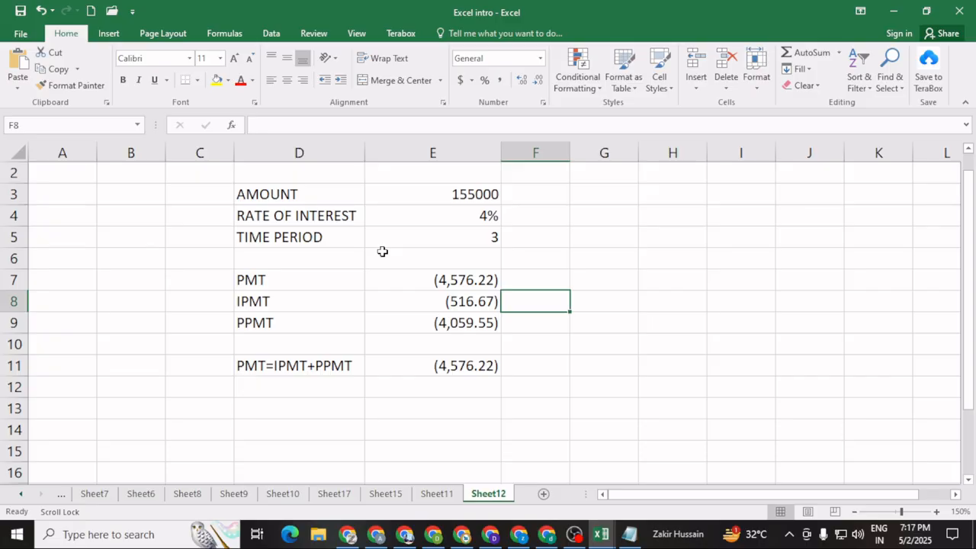
{"action": "left_click", "coordinate": [429, 194]}
{"action": "left_click", "coordinate": [431, 221]}
{"action": "left_click", "coordinate": [437, 238]}
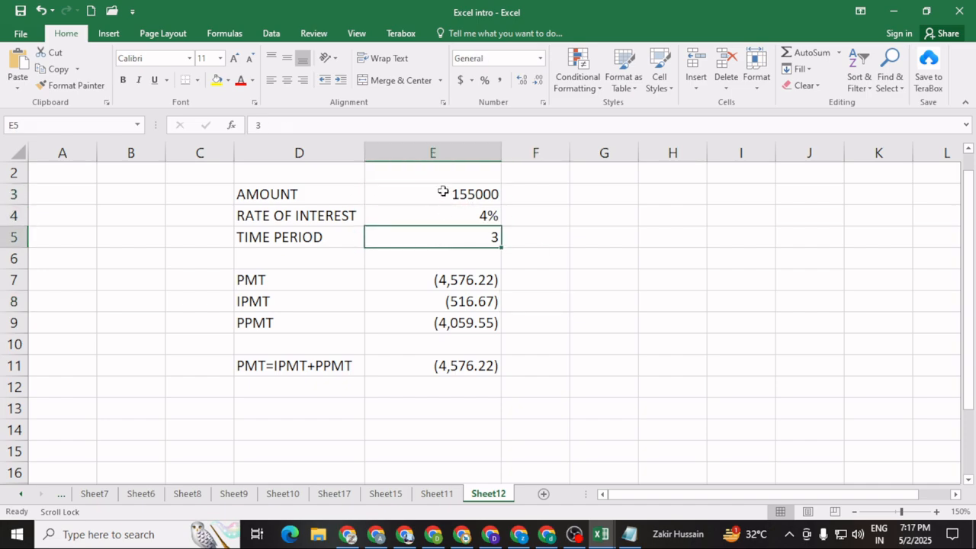